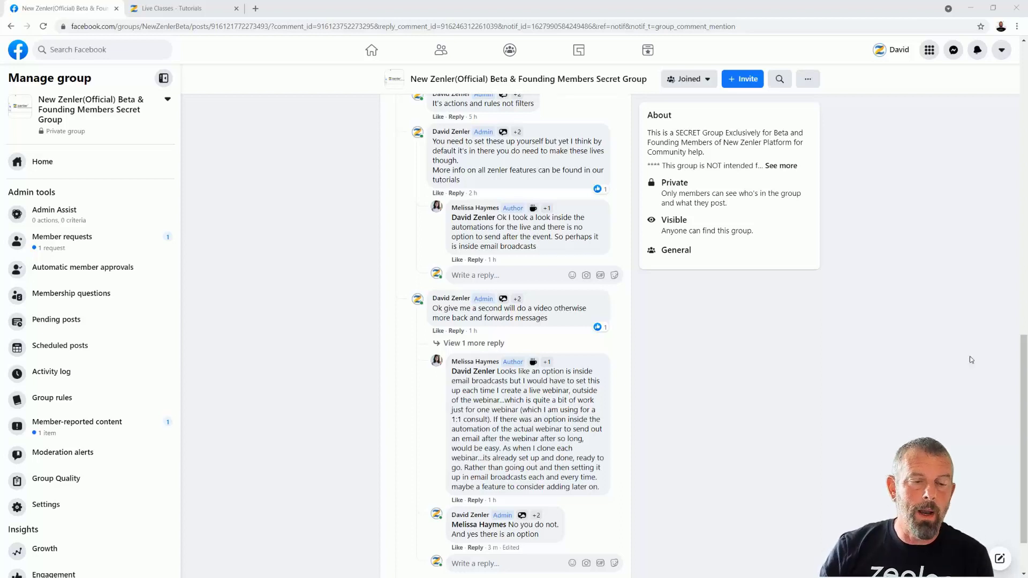
- Switch from the Facebook post to the Live Classes - Tutorials tab listing all live classes
left_click(180, 12)
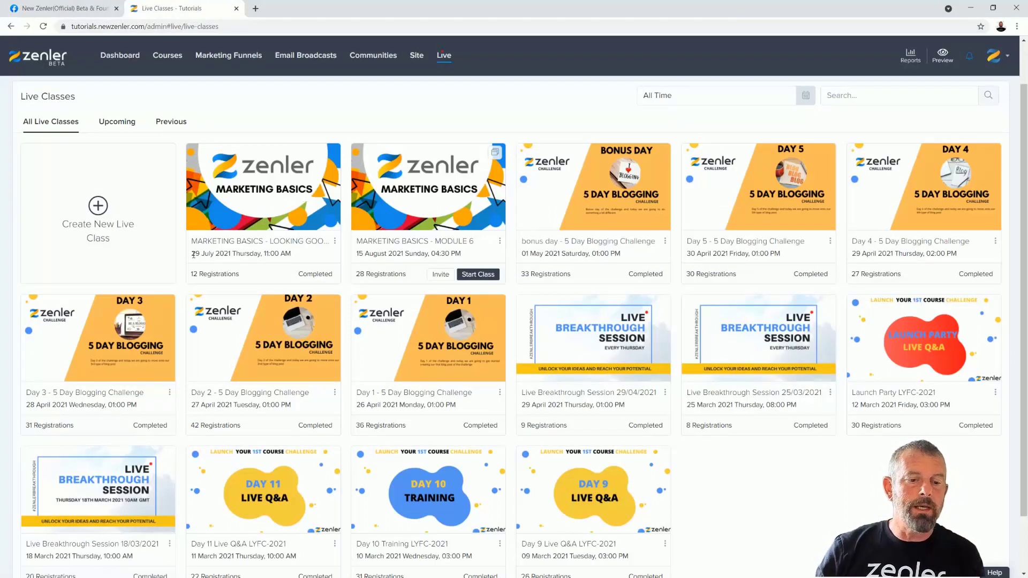
- Copy the first class's date into WordPad, then open the Marketing Basics - Looking Good on Camera class
left_click_drag(192, 254, 296, 254)
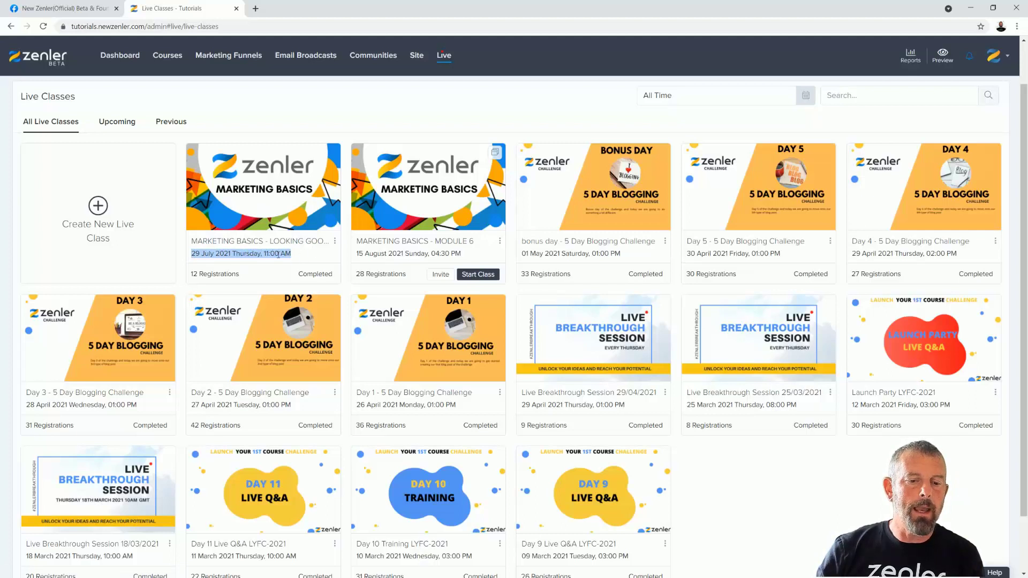
left_click(197, 255)
left_click_drag(193, 255, 307, 256)
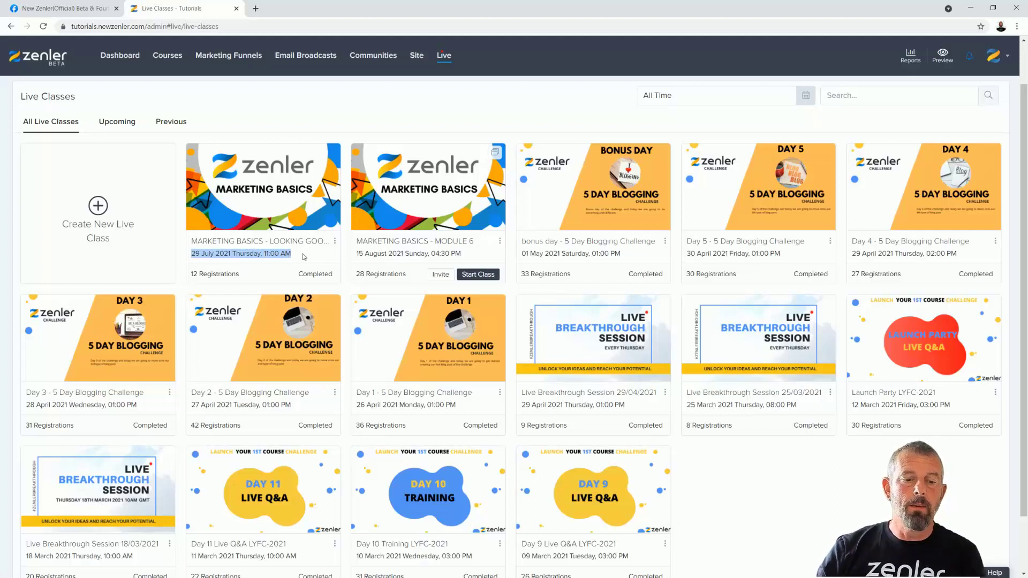
left_click(225, 254)
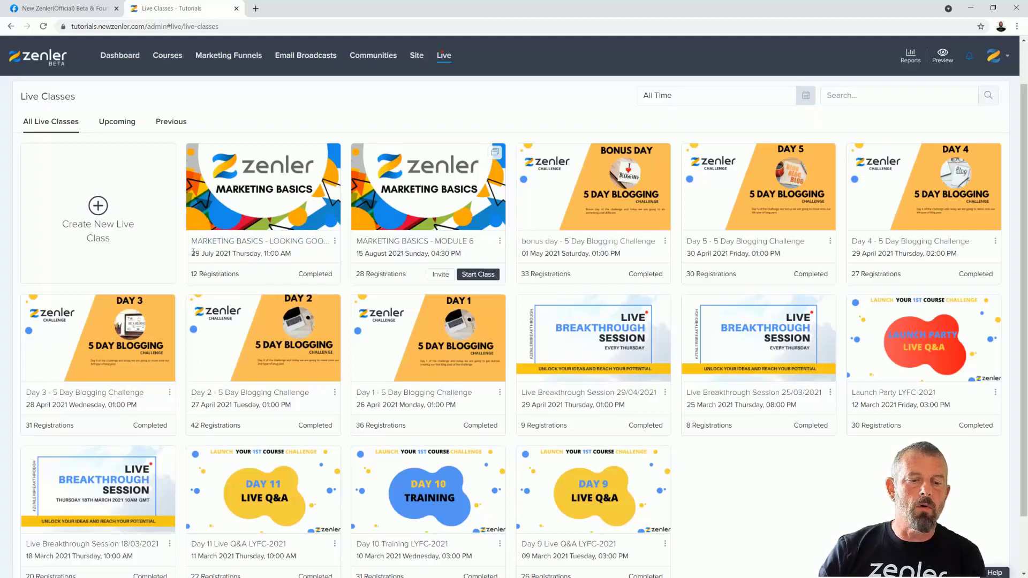
left_click_drag(193, 252, 325, 255)
key("ctrl+c")
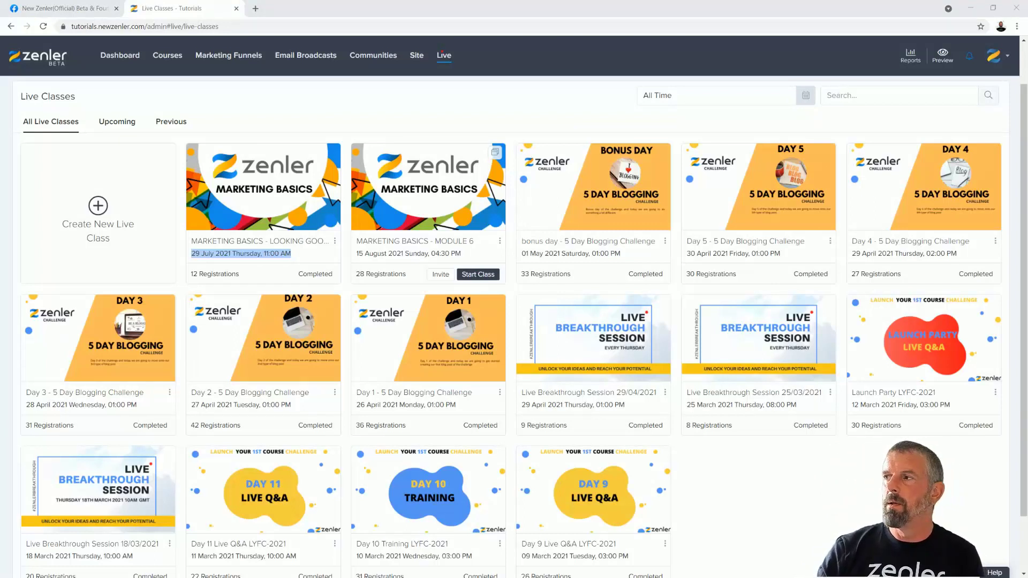
left_click_drag(1027, 375, 488, 163)
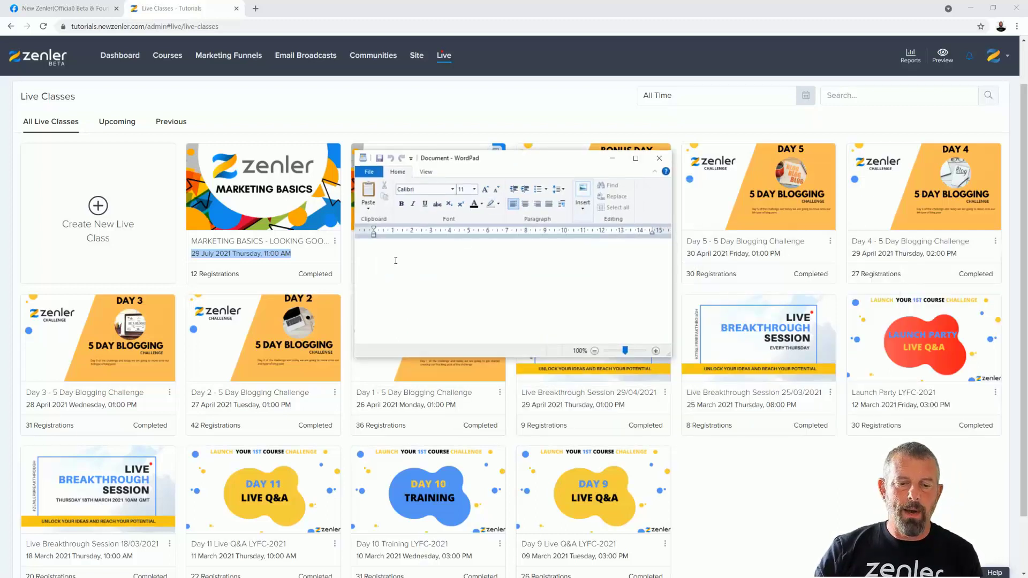
key("ctrl+v")
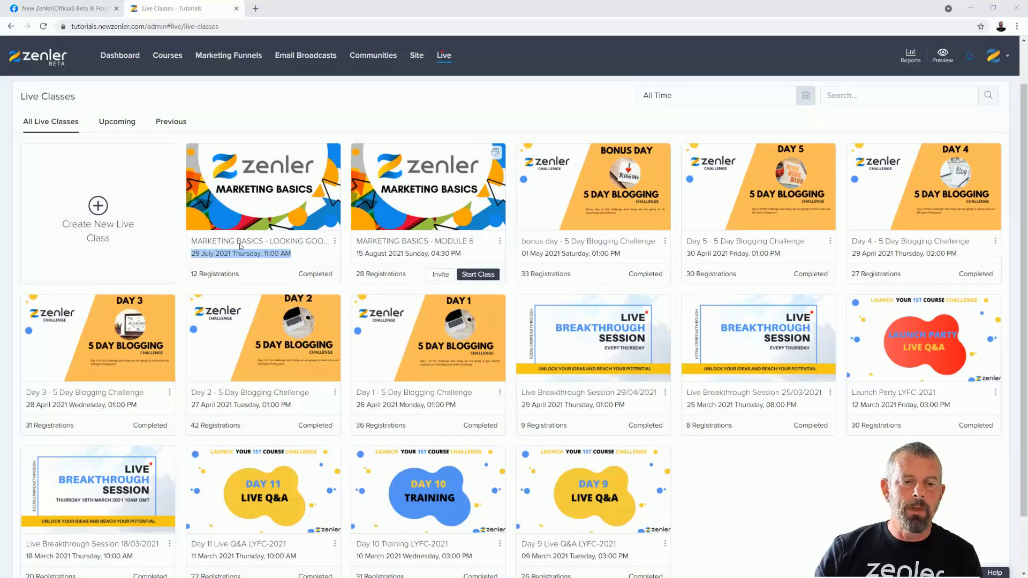
left_click(316, 202)
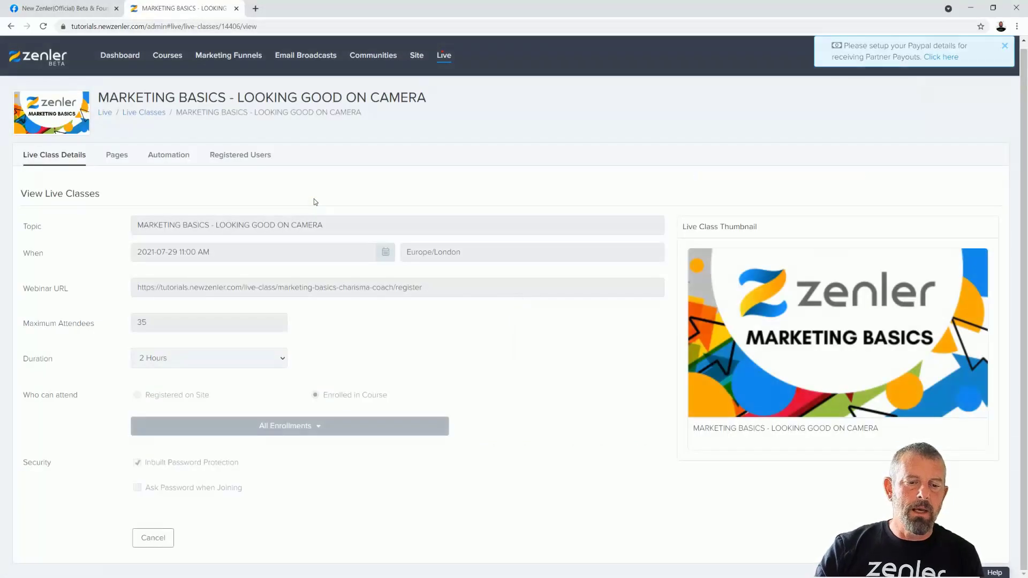
- Show the class's Automation rules with the Register Mail Sequence rule expanded
left_click(176, 160)
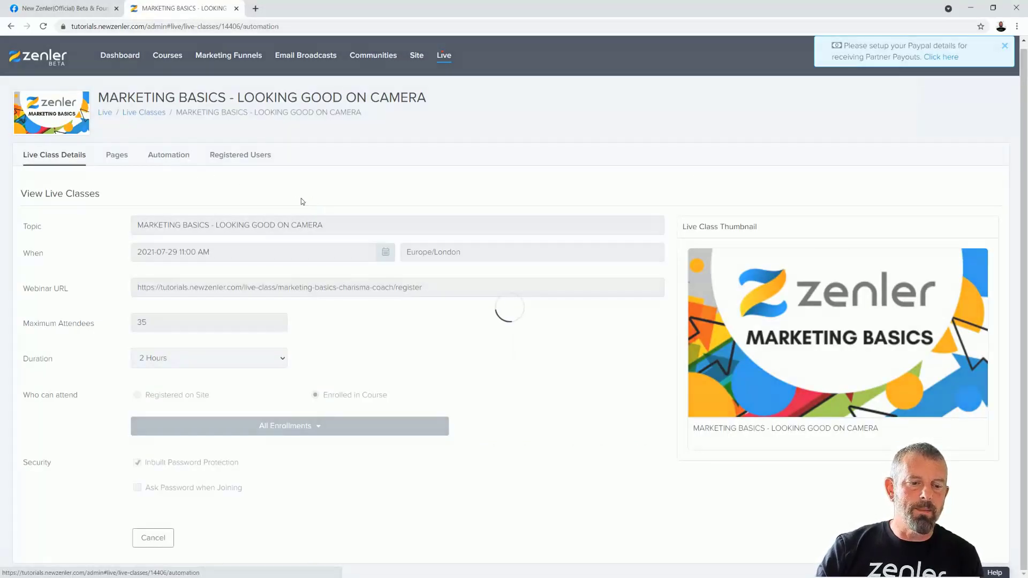
left_click(54, 161)
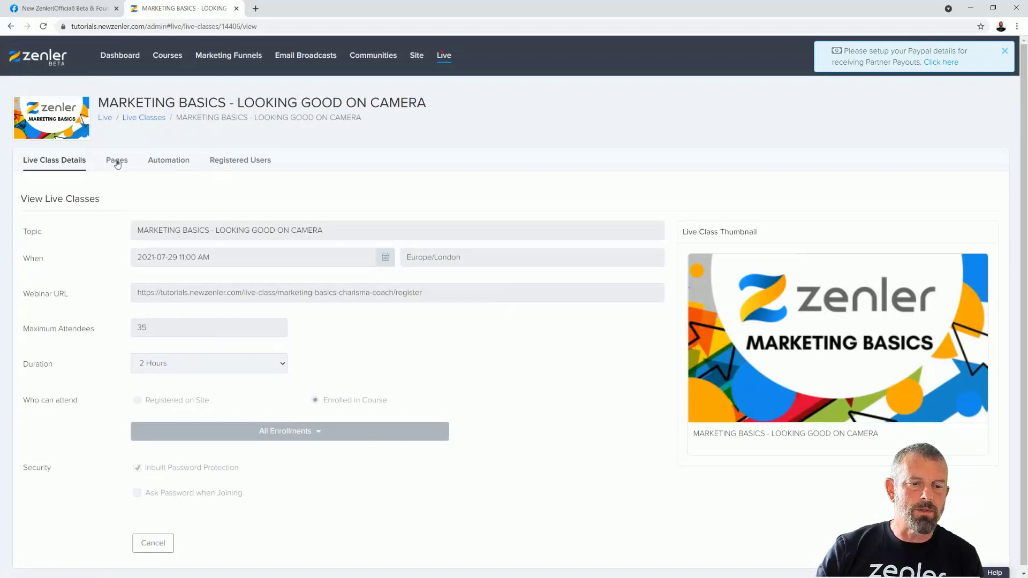
left_click(169, 160)
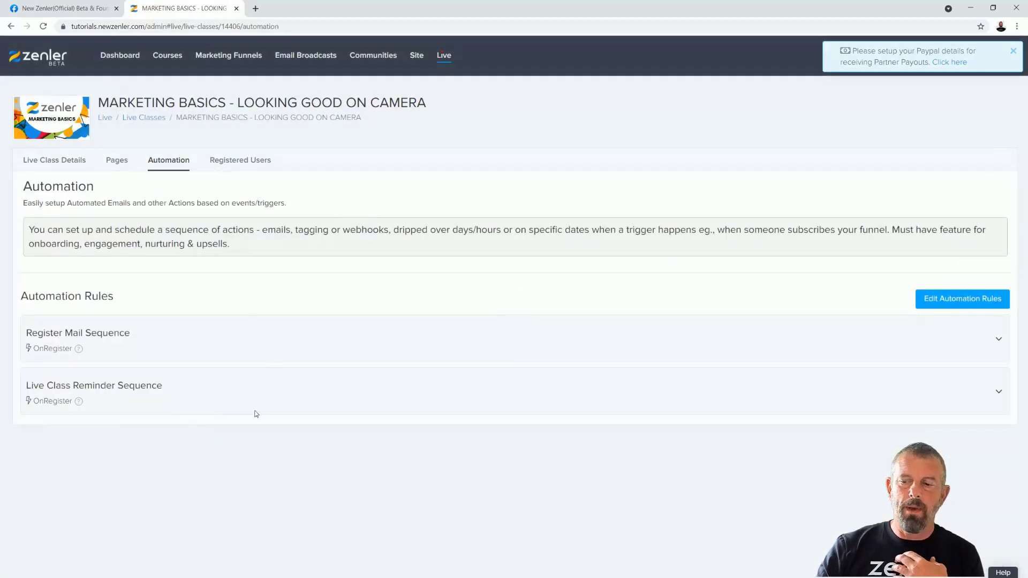
left_click(999, 339)
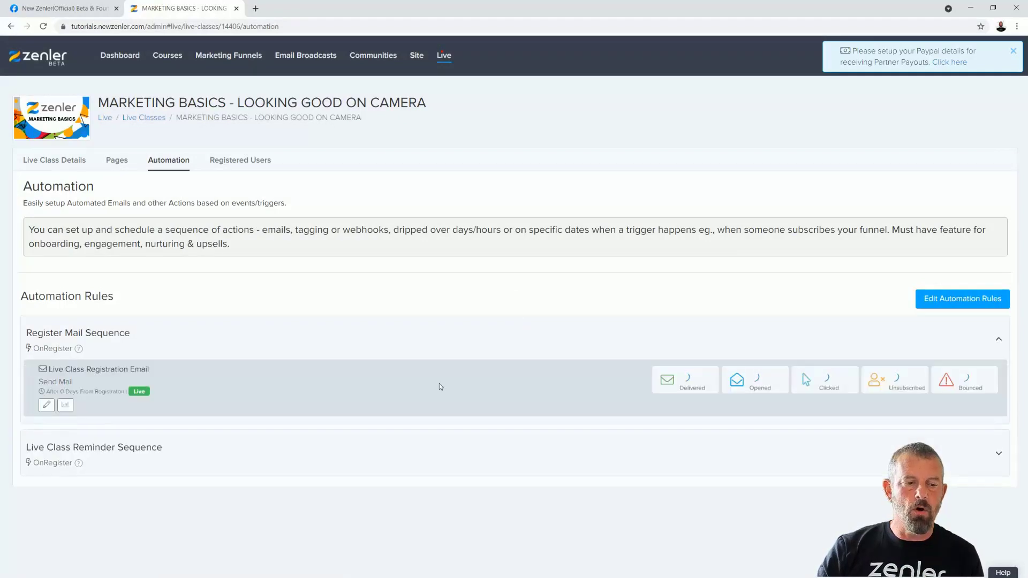
left_click_drag(54, 369, 152, 373)
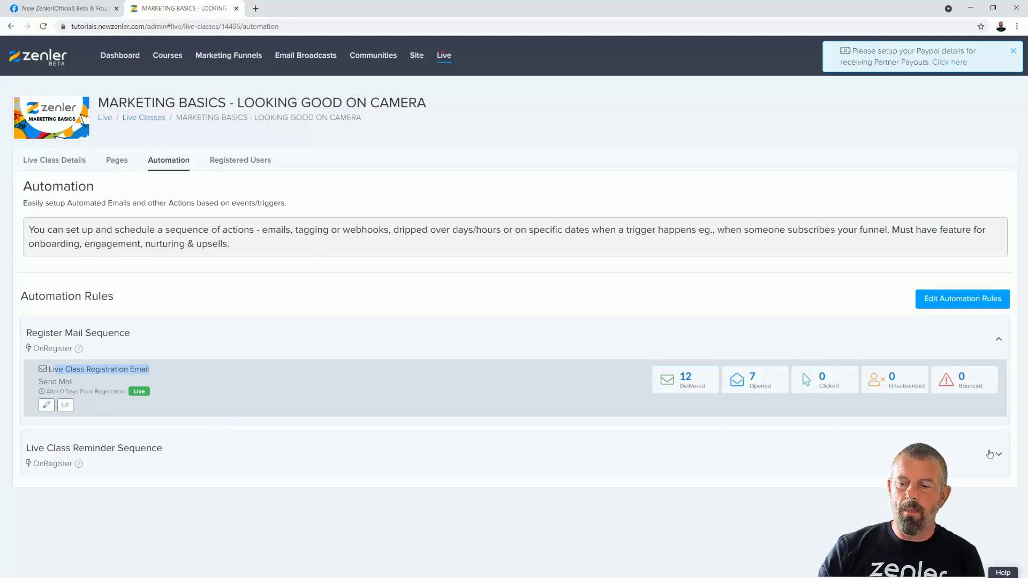
- Expand the Live Class Reminder Sequence and open the 1 Day Before reminder email action
left_click(997, 455)
scroll(564, 451, "down", 1)
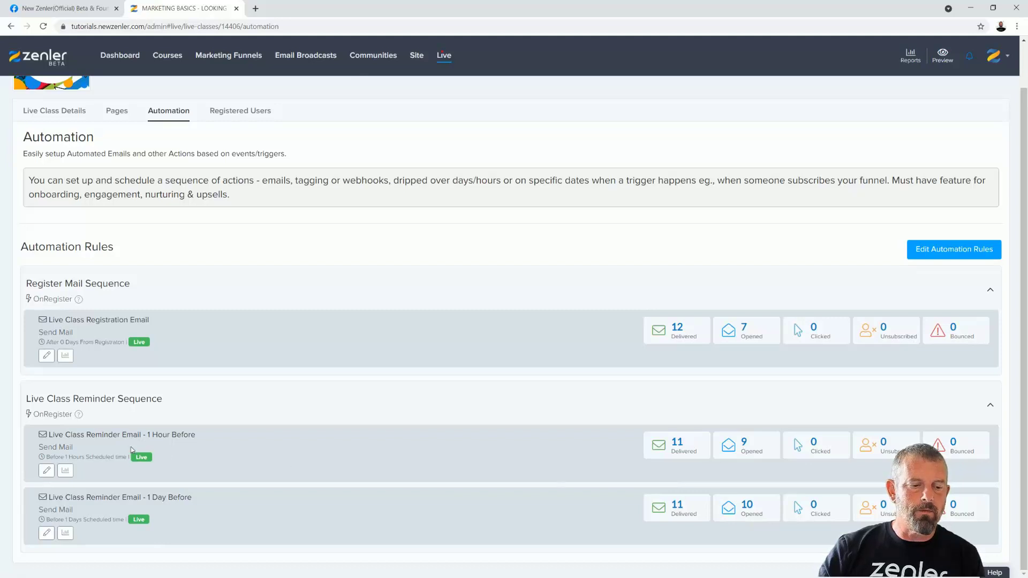
left_click_drag(63, 456, 127, 457)
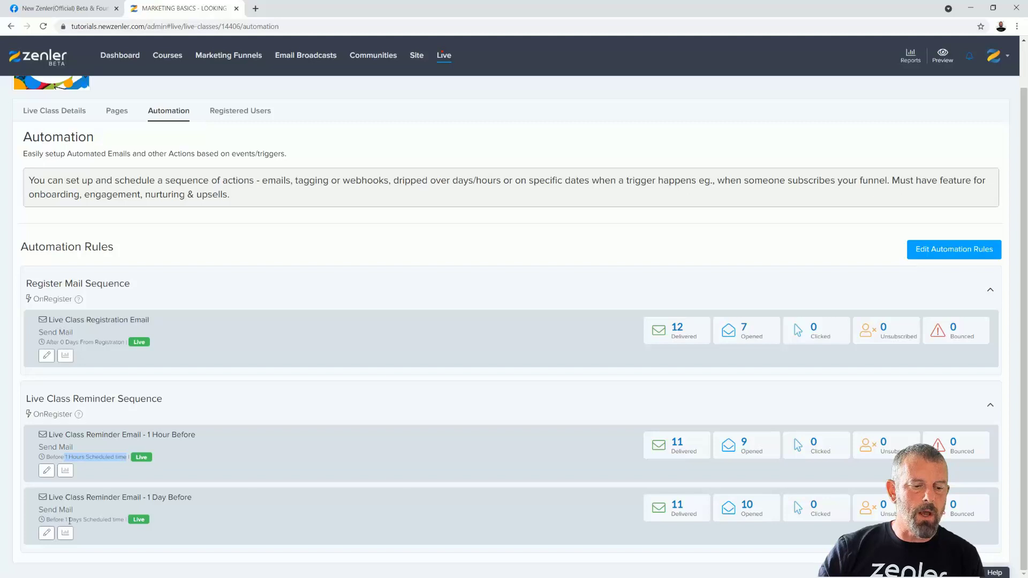
left_click_drag(83, 519, 124, 519)
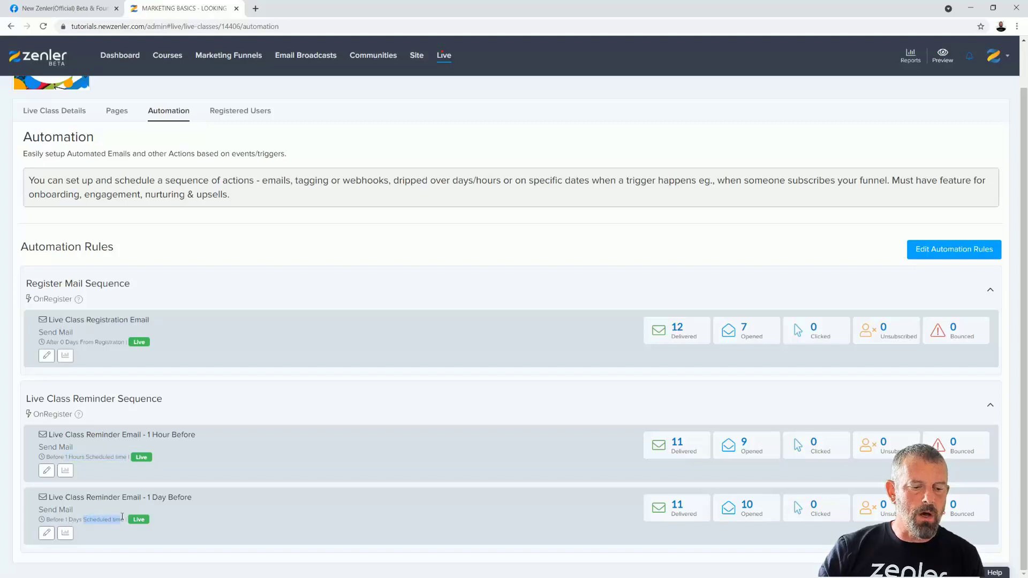
left_click_drag(47, 519, 118, 519)
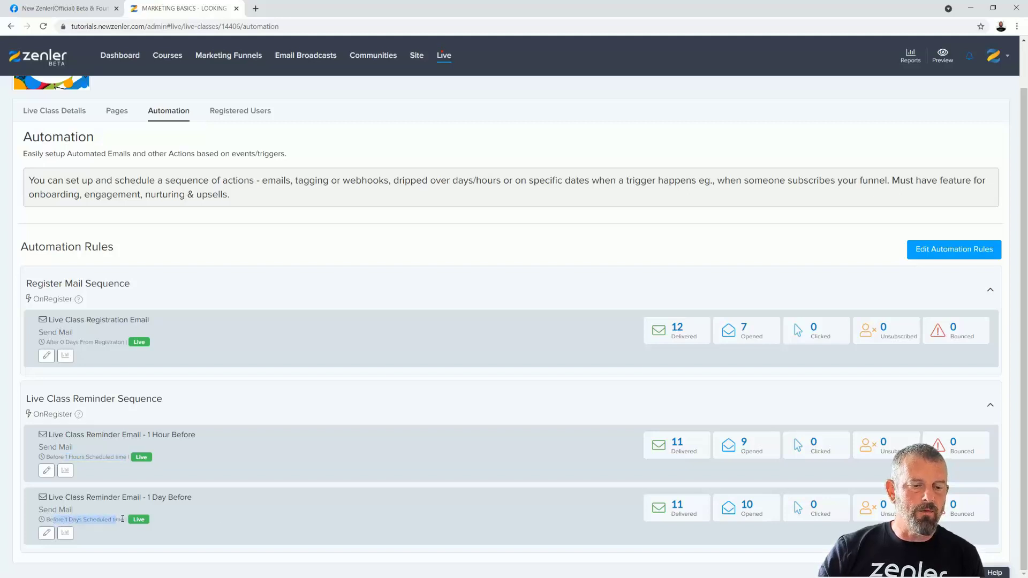
left_click(327, 407)
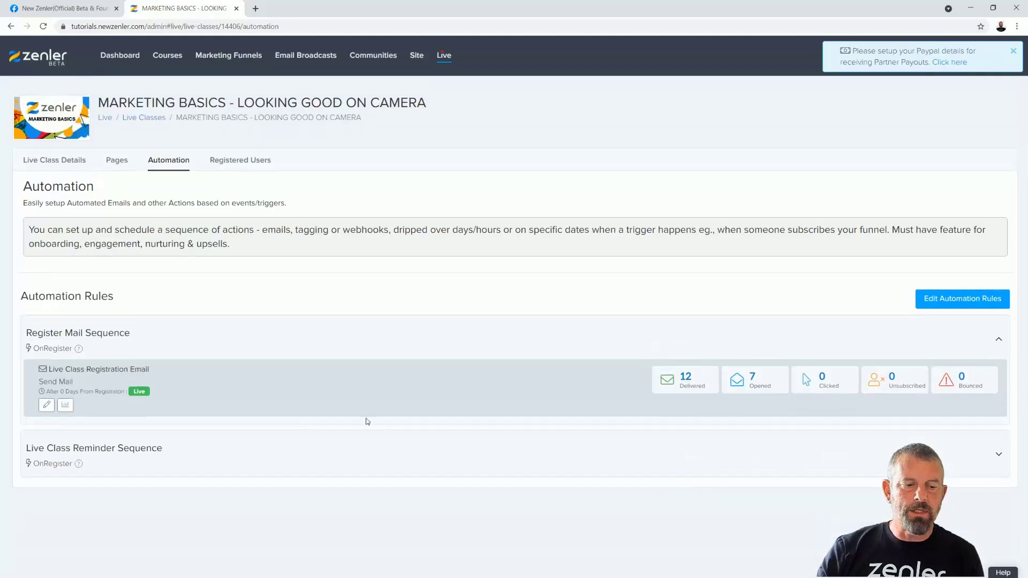
left_click(999, 457)
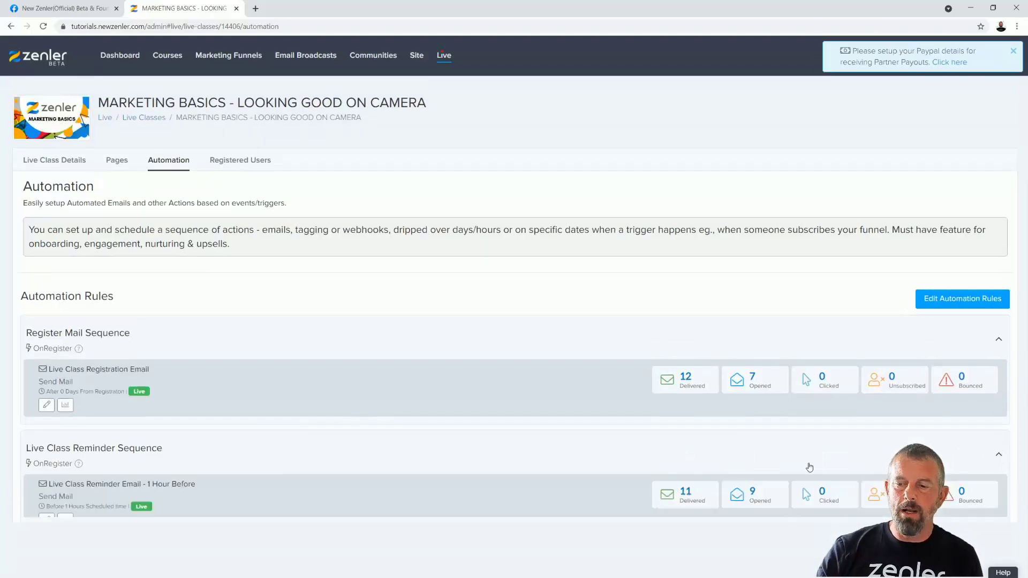
scroll(574, 426, "down", 1)
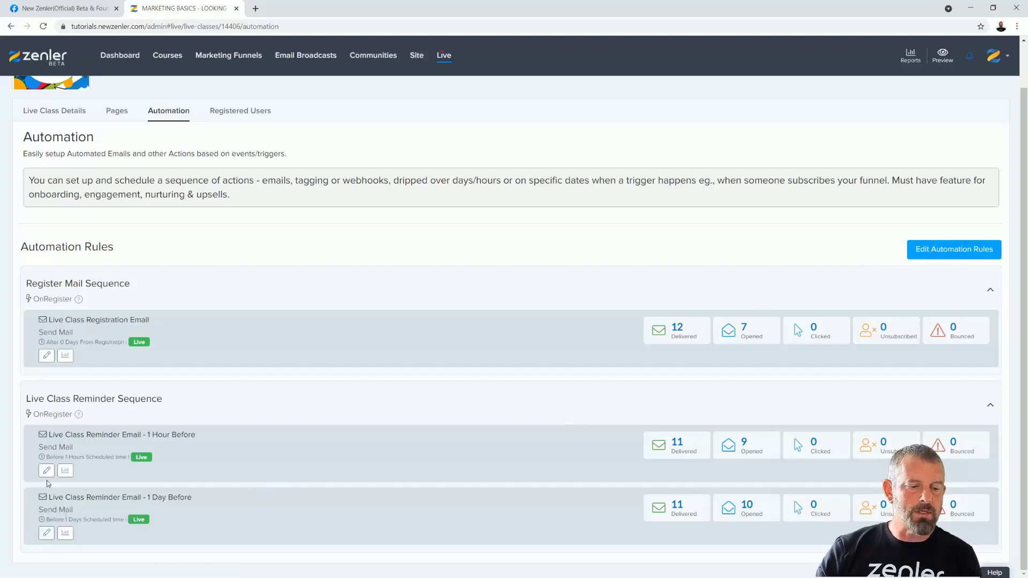
left_click(47, 534)
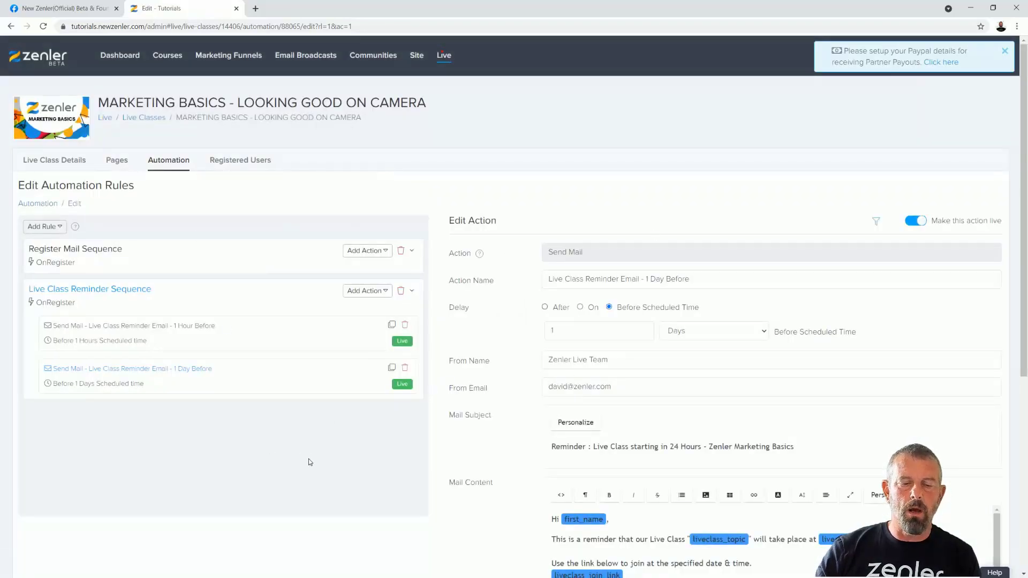
- Add a new Untitled Rule with the OnRegister trigger to the automation rules
left_click(60, 230)
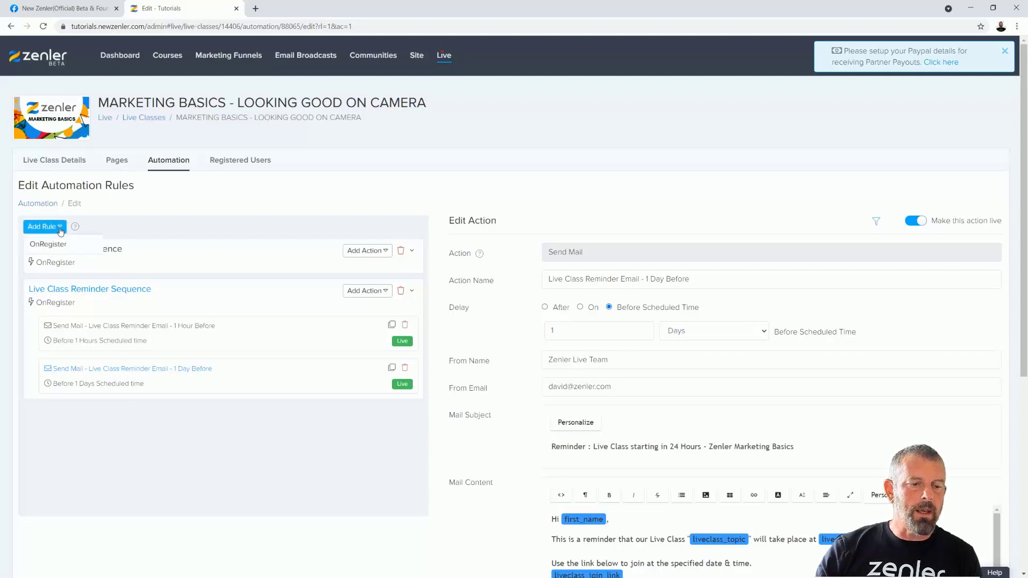
left_click(167, 229)
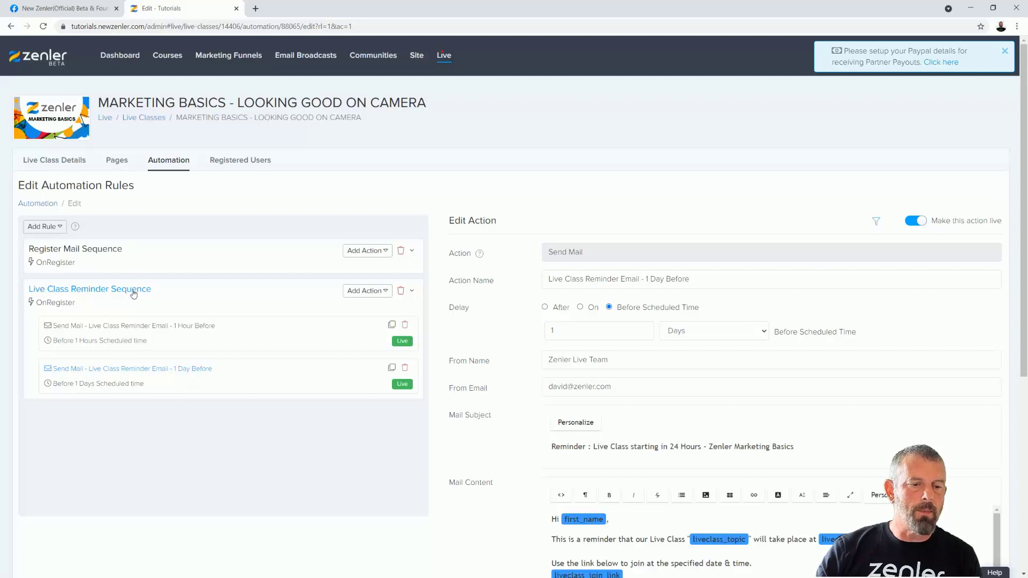
left_click(60, 230)
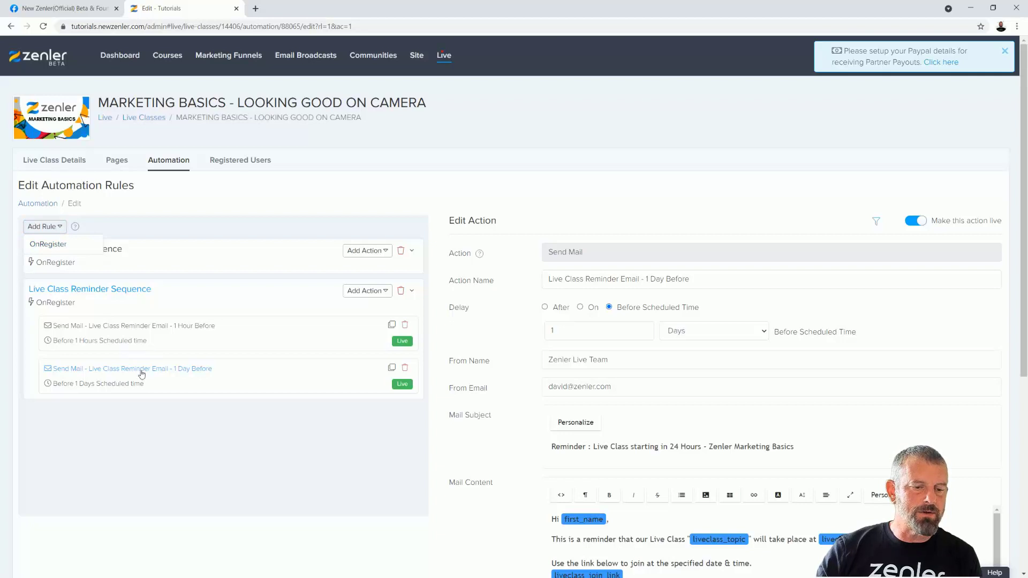
left_click(47, 246)
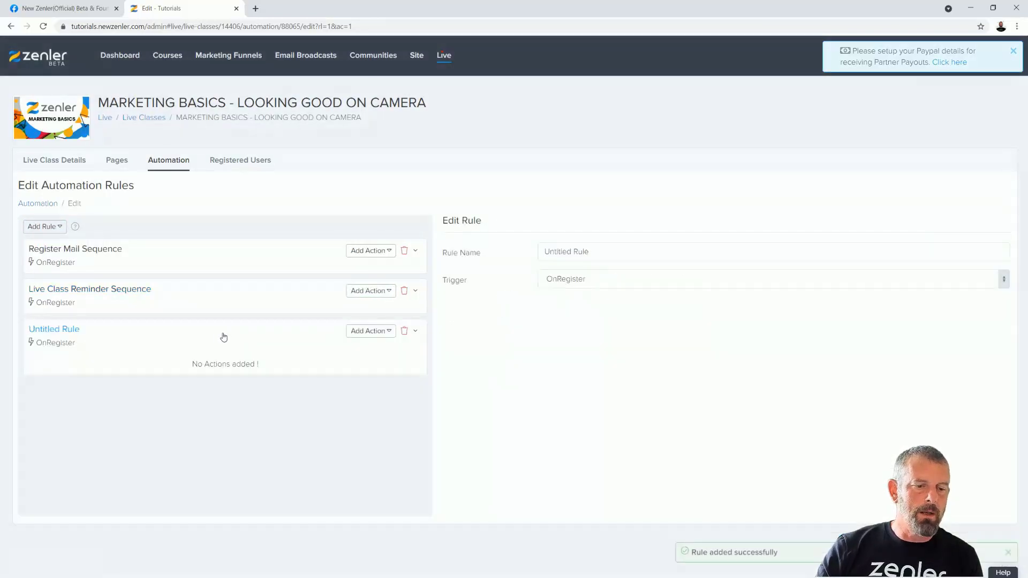
- Rename the rule to 'After the Event', save it, and list its available actions
left_click_drag(599, 251, 532, 249)
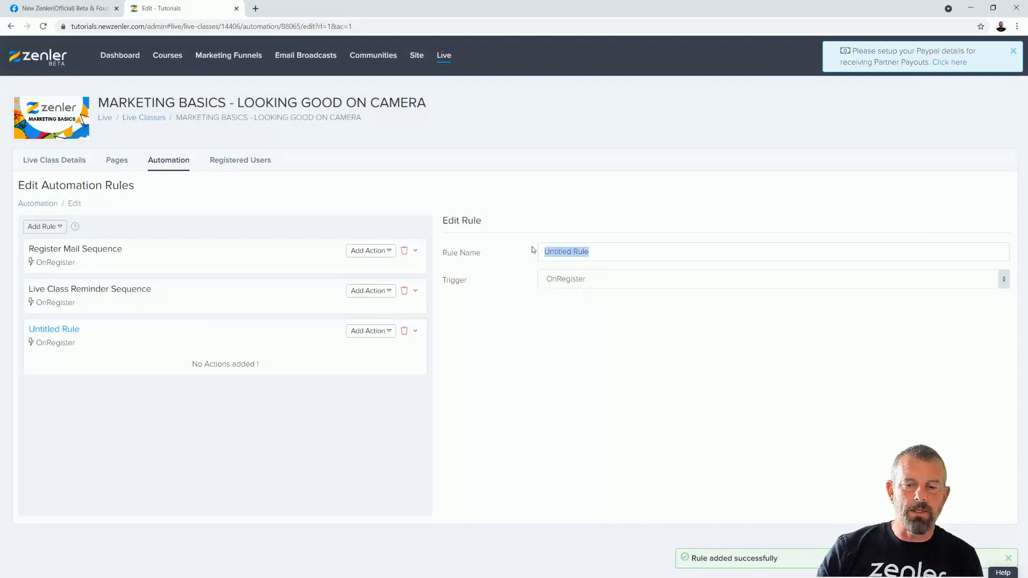
type("Afte")
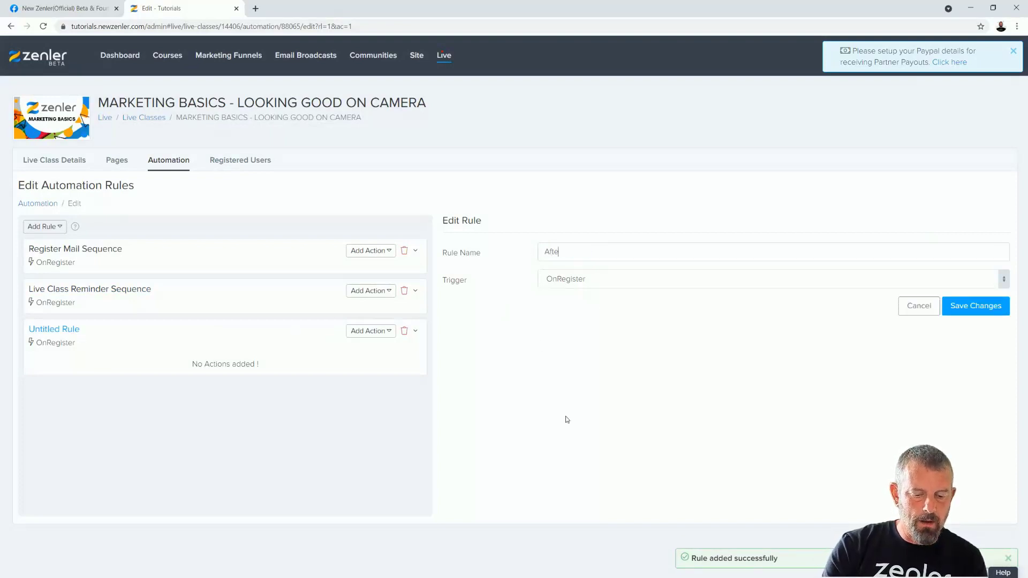
type("r the Event")
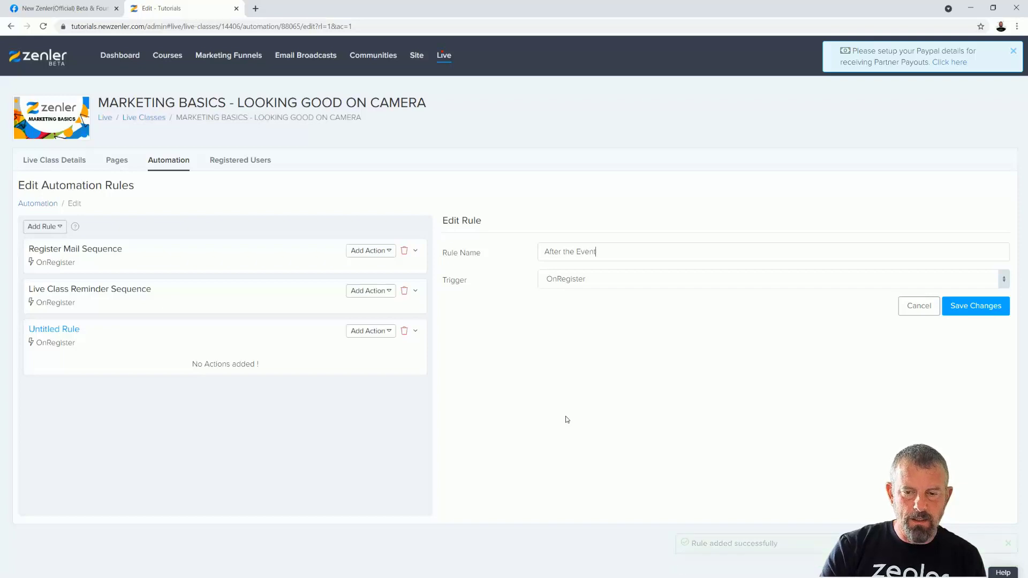
left_click(982, 306)
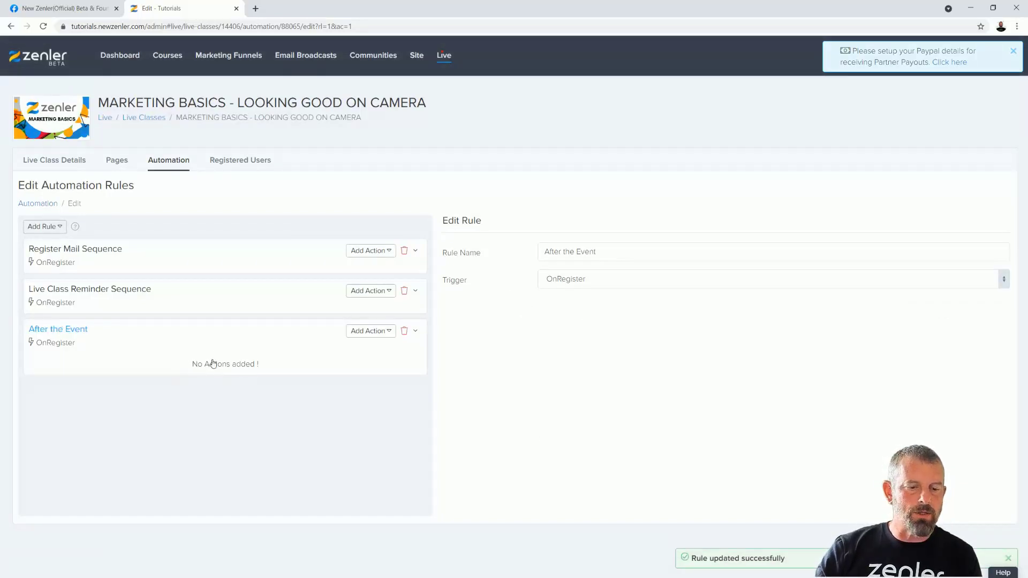
left_click(389, 332)
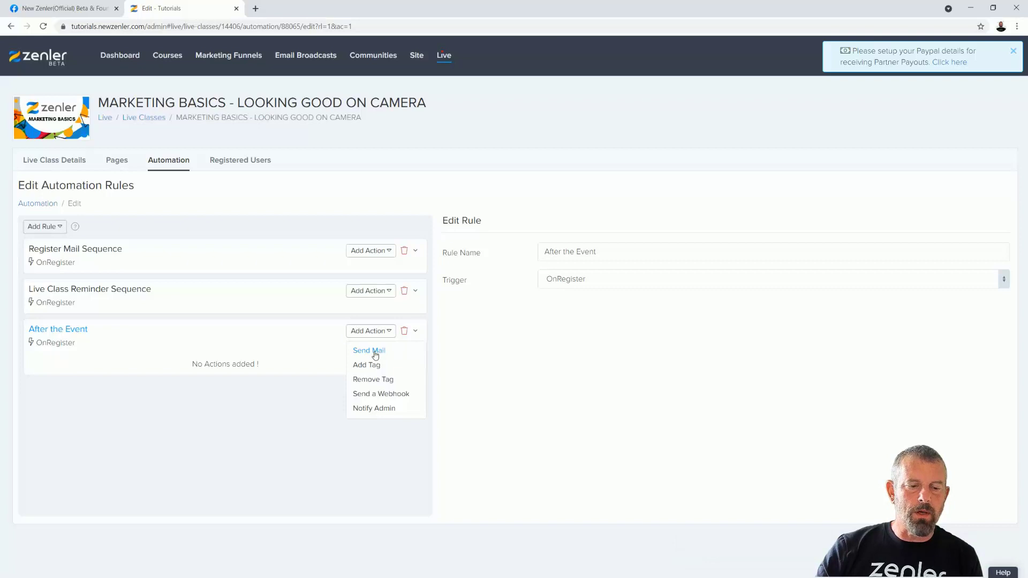
- Add a Send Mail action to the After the Event rule with its delay set to 'On' a specific date
left_click(376, 352)
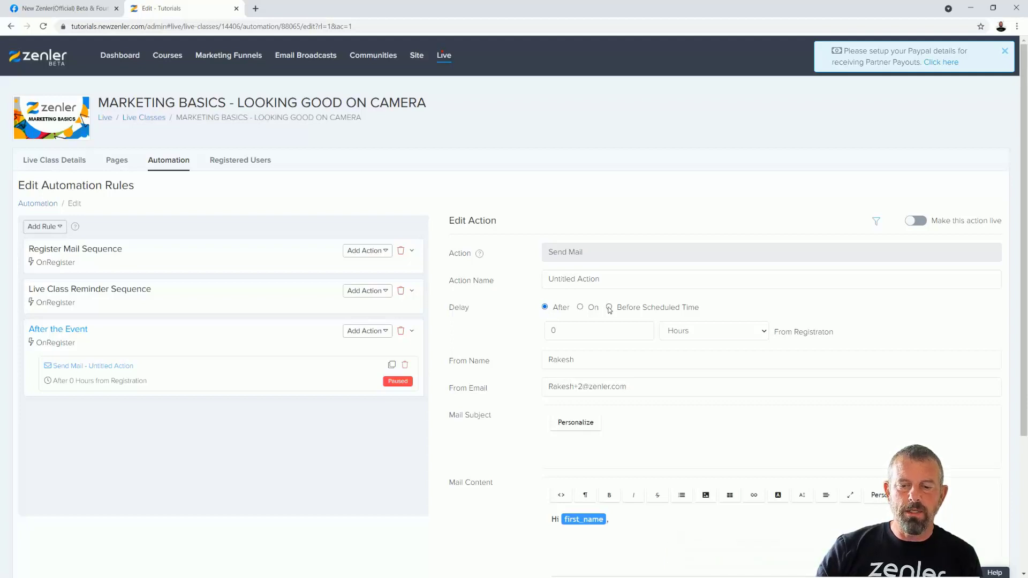
left_click(581, 307)
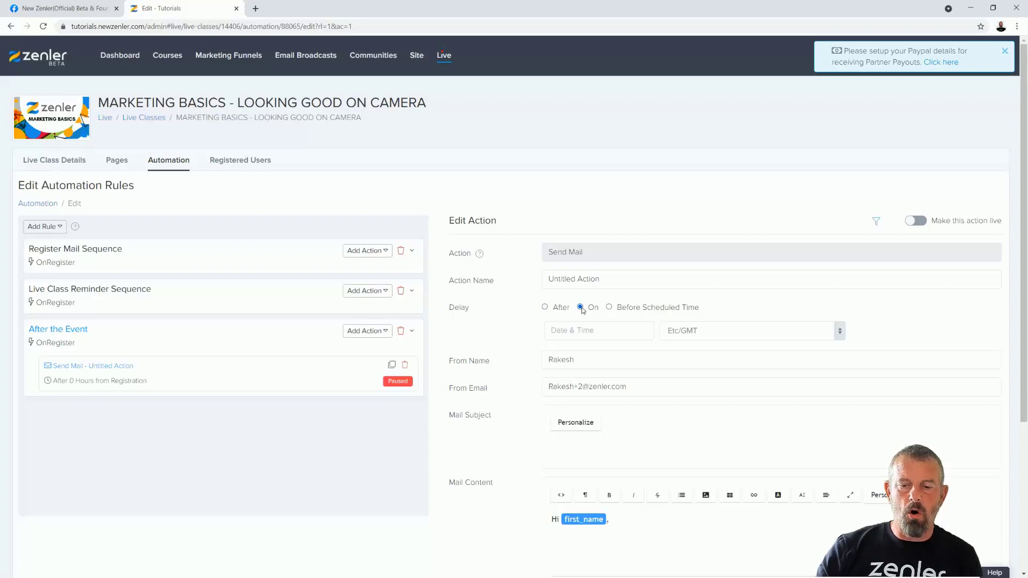
left_click(545, 308)
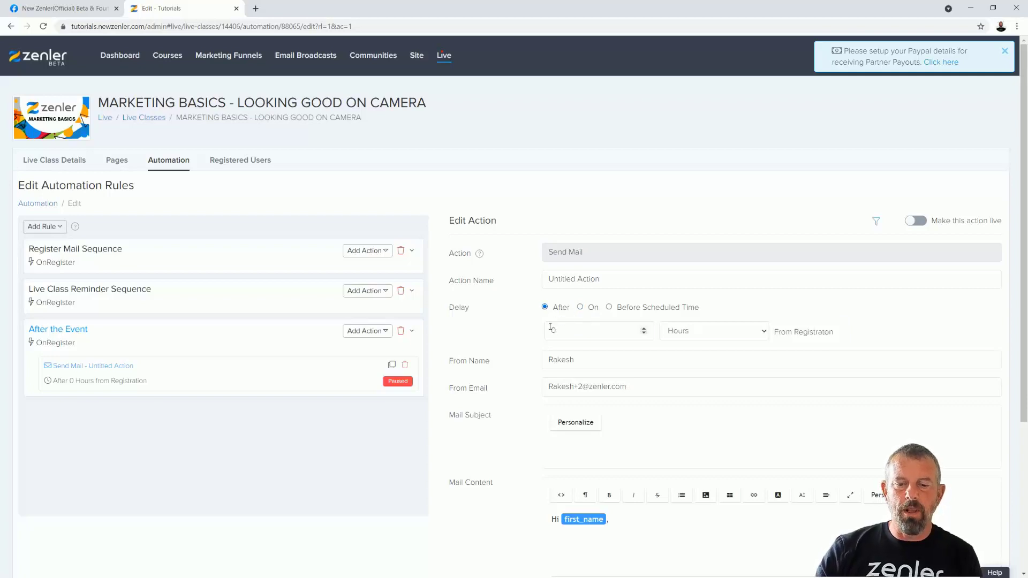
left_click(764, 332)
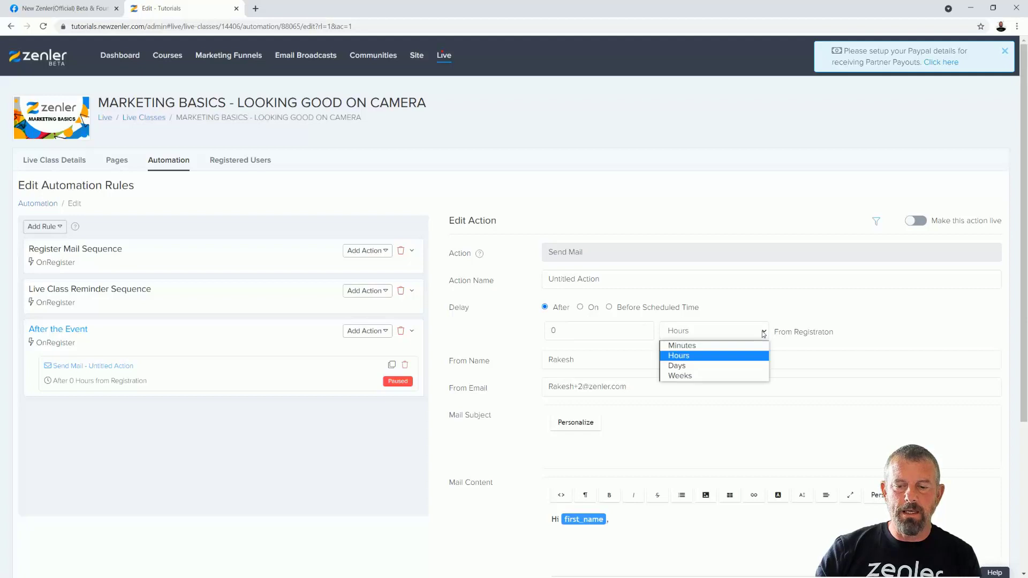
left_click(691, 368)
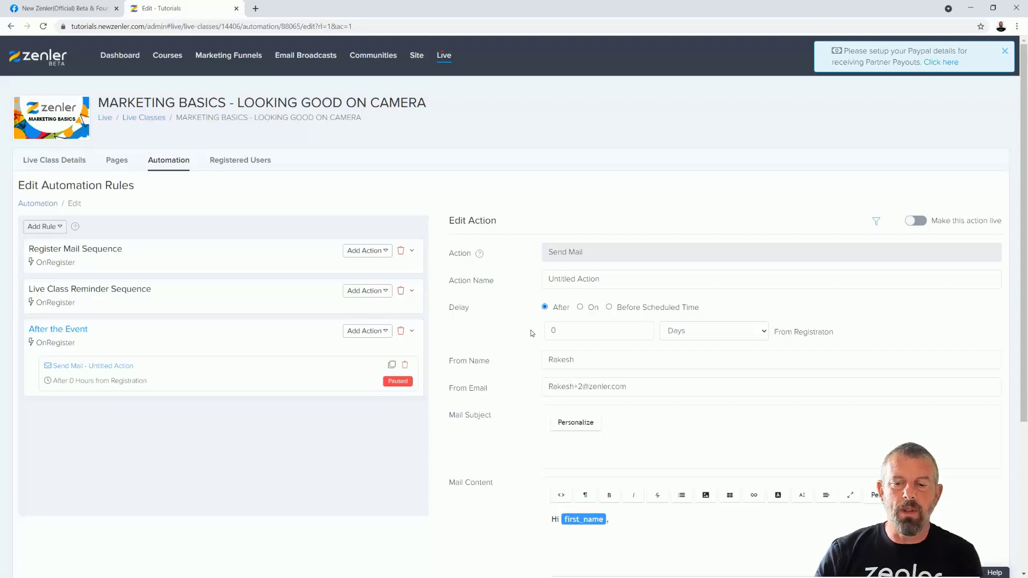
left_click(580, 308)
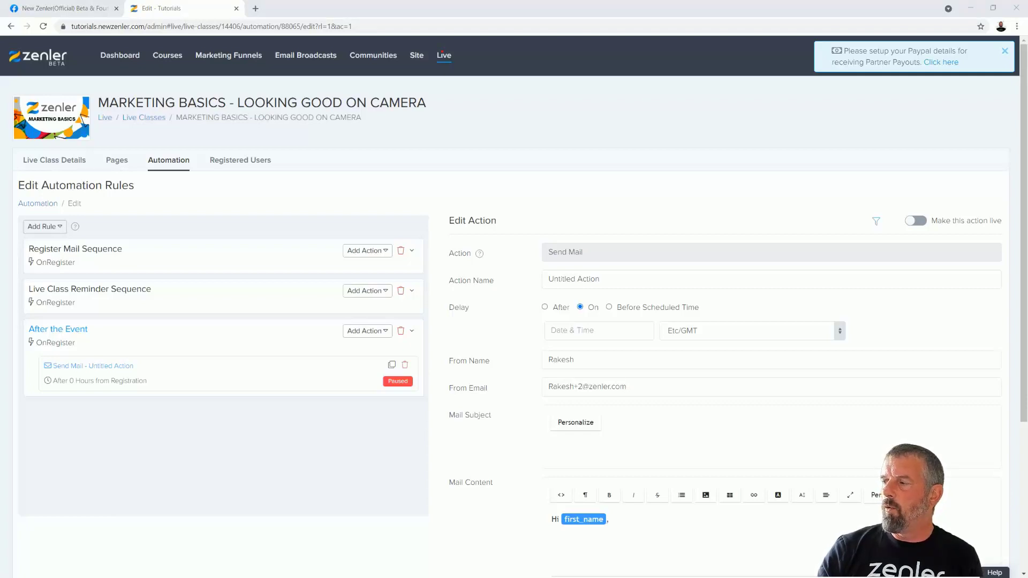
- Set the mail's send date and time to 4 August 2021, 12:00 AM
left_click(580, 331)
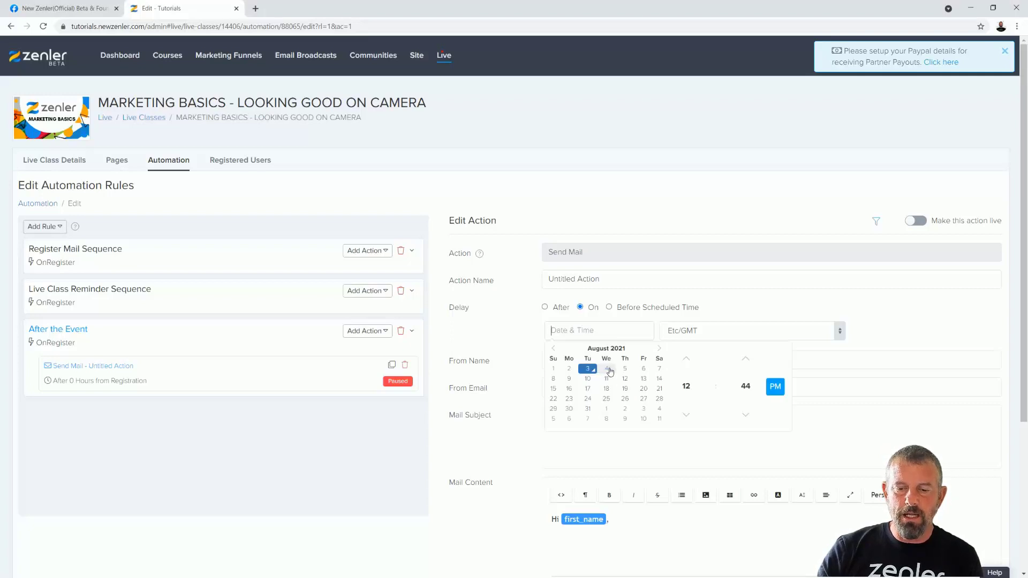
left_click(607, 369)
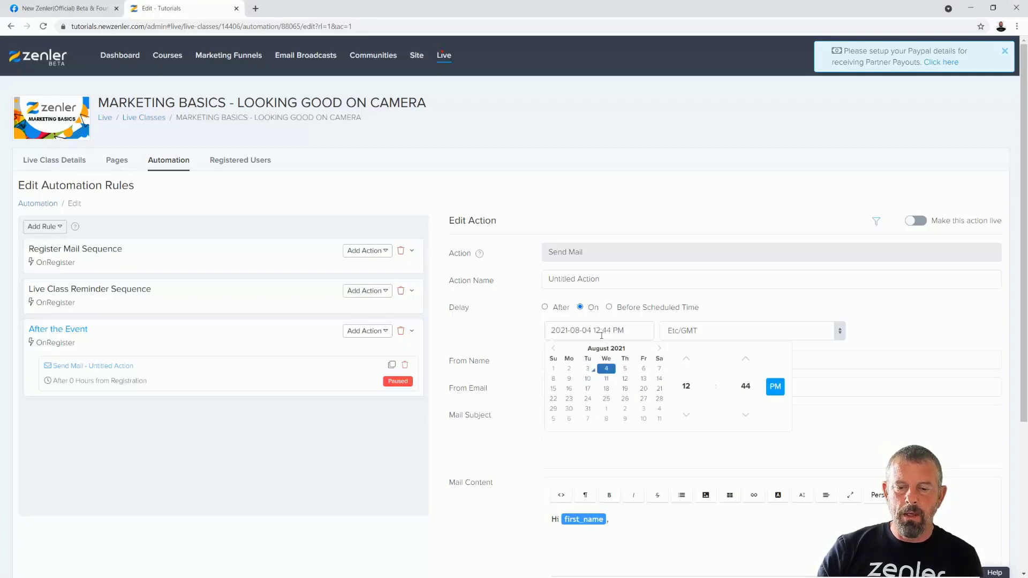
left_click(688, 416)
left_click(688, 416)
left_click(688, 416)
left_click(688, 416)
left_click(688, 416)
left_click(688, 417)
left_click(689, 417)
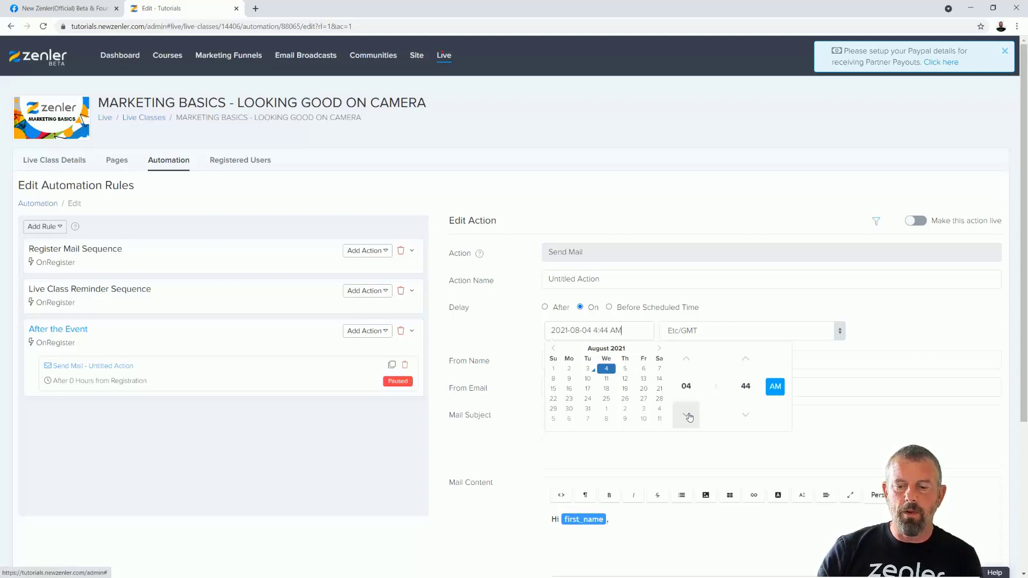
left_click(687, 388)
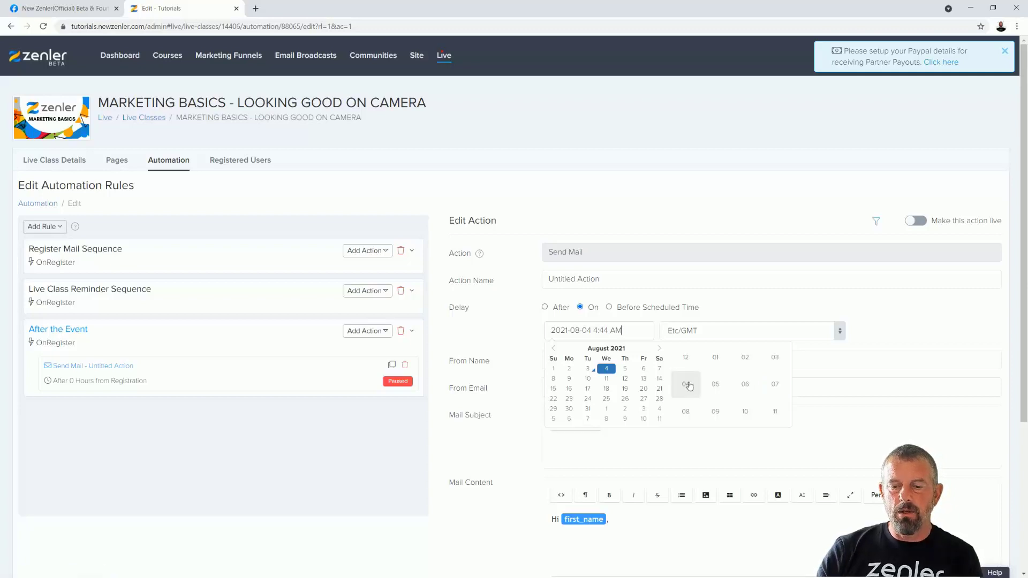
left_click(686, 360)
left_click(686, 359)
left_click(829, 432)
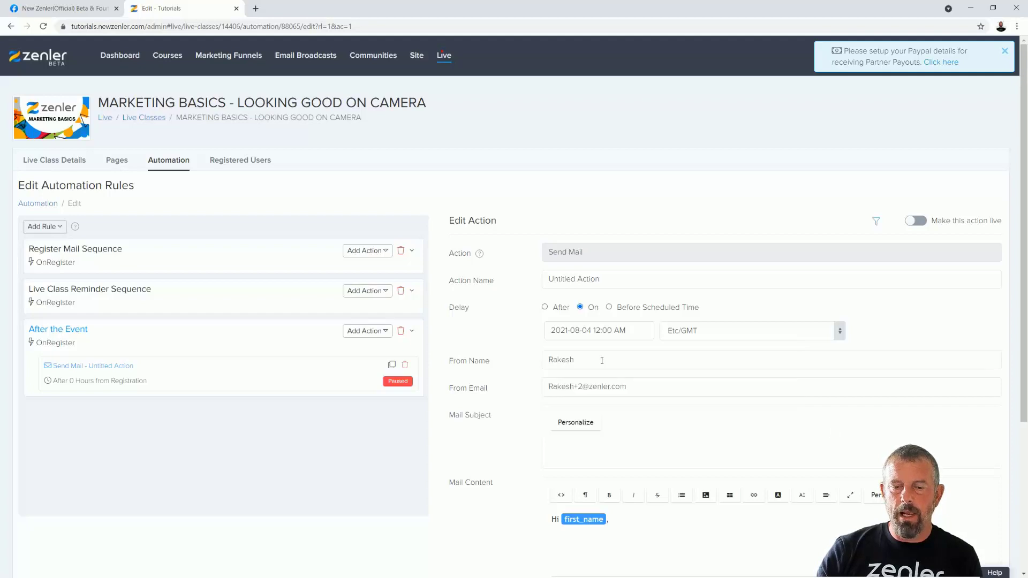
- Choose Europe/London as the send time zone
left_click(779, 336)
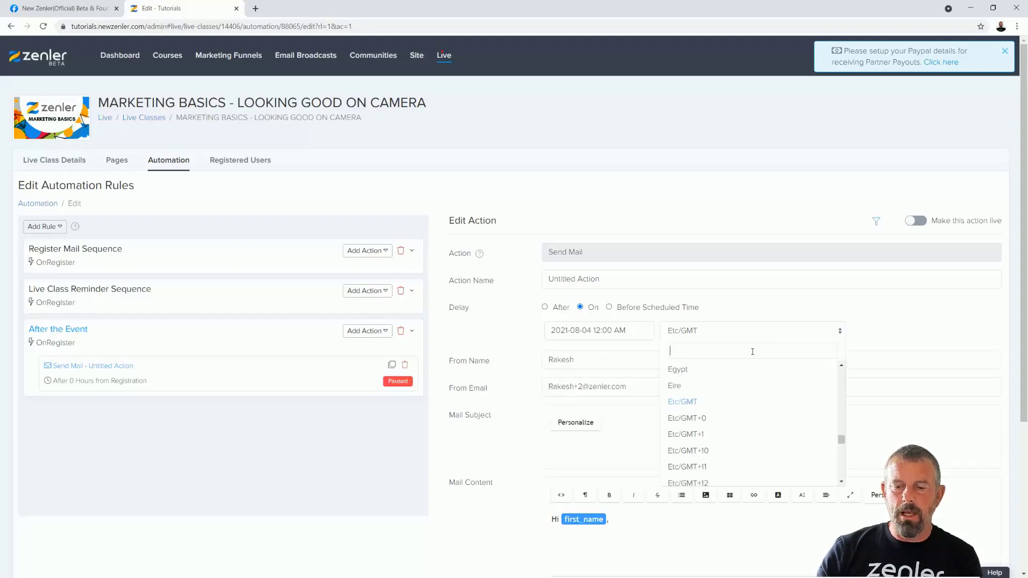
type("lond")
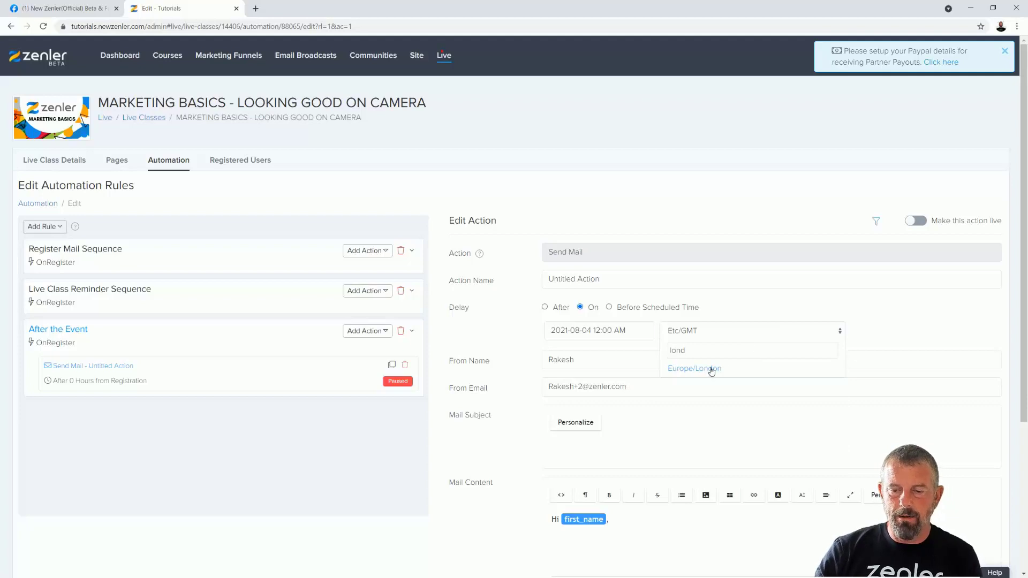
left_click(695, 369)
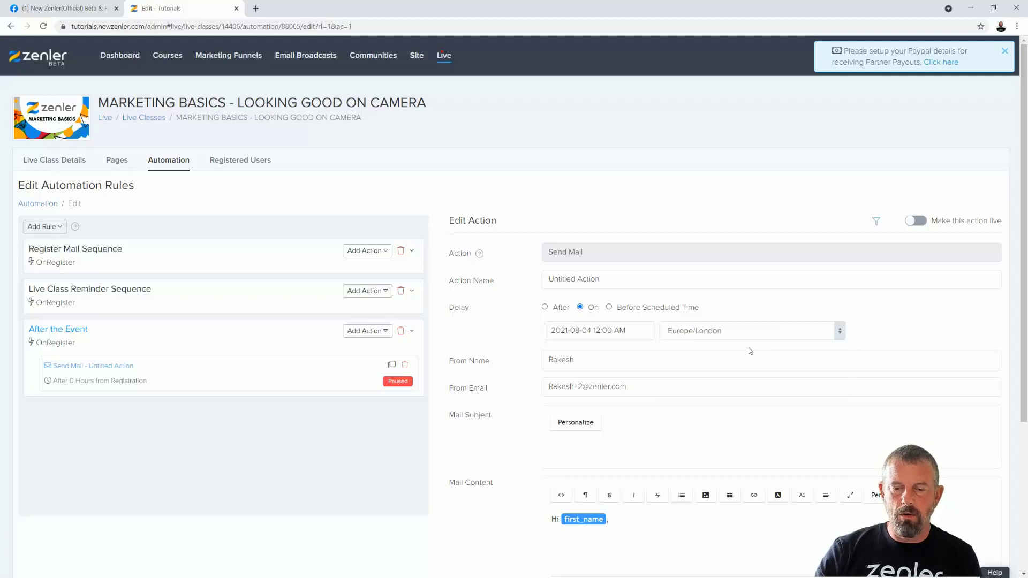
- Replace the From Name and From Email with the new sender's name and e-mail address
left_click_drag(578, 360, 517, 360)
type("David")
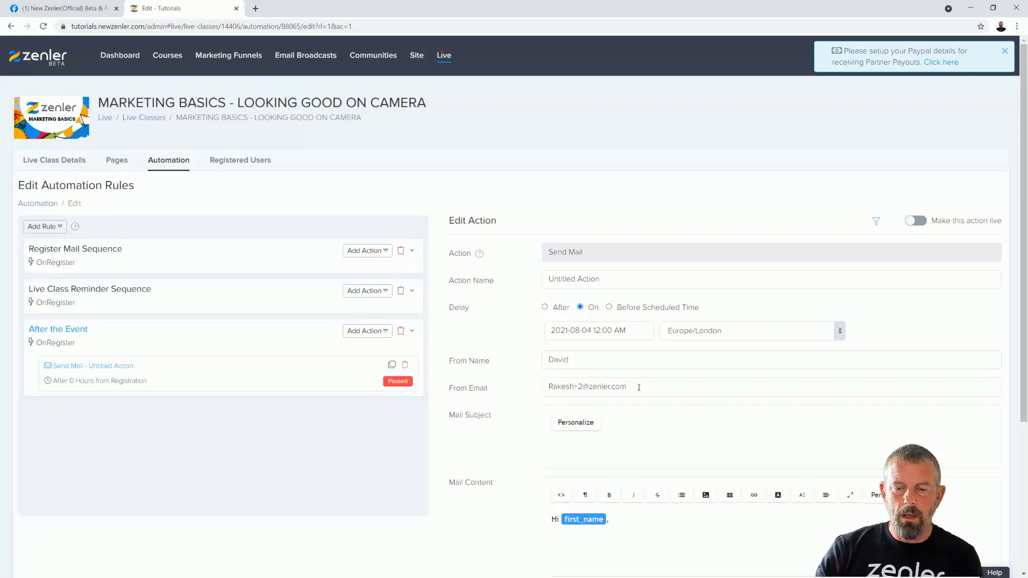
left_click_drag(639, 388, 525, 388)
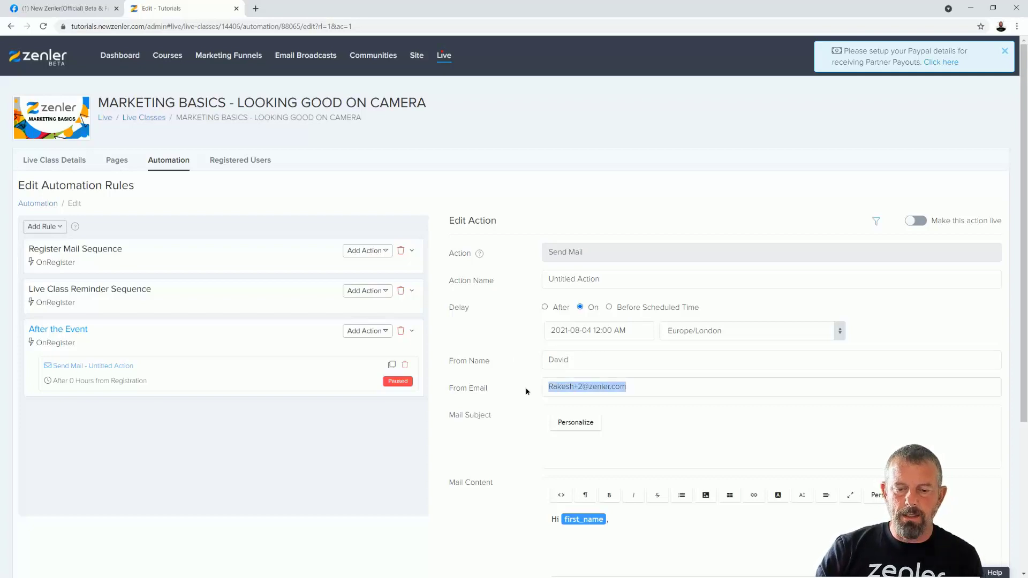
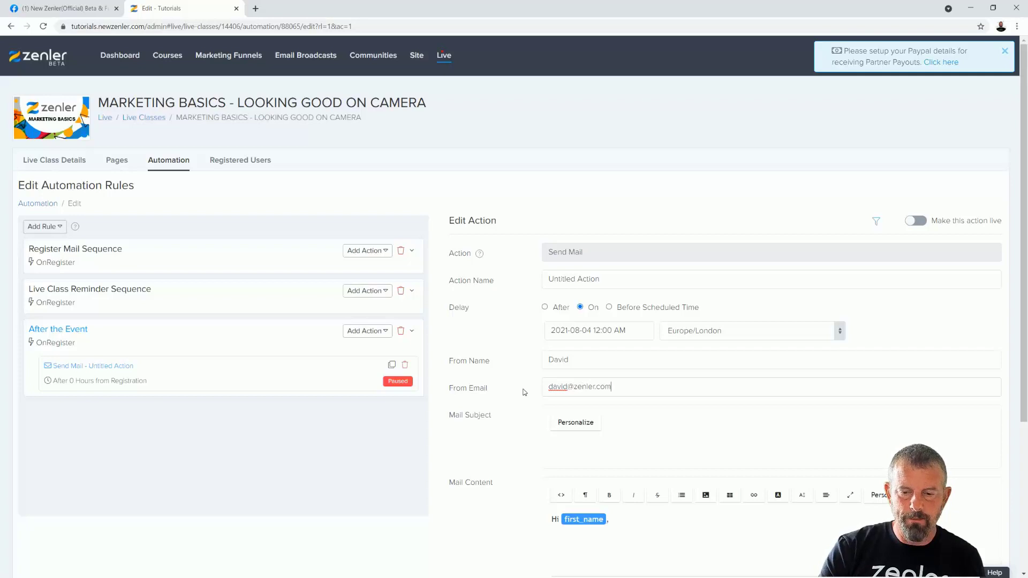
scroll(620, 483, "down", 2)
- Add the body line 'By the way here is a link to the replay' and subject 'Replay for Live'
left_click(575, 437)
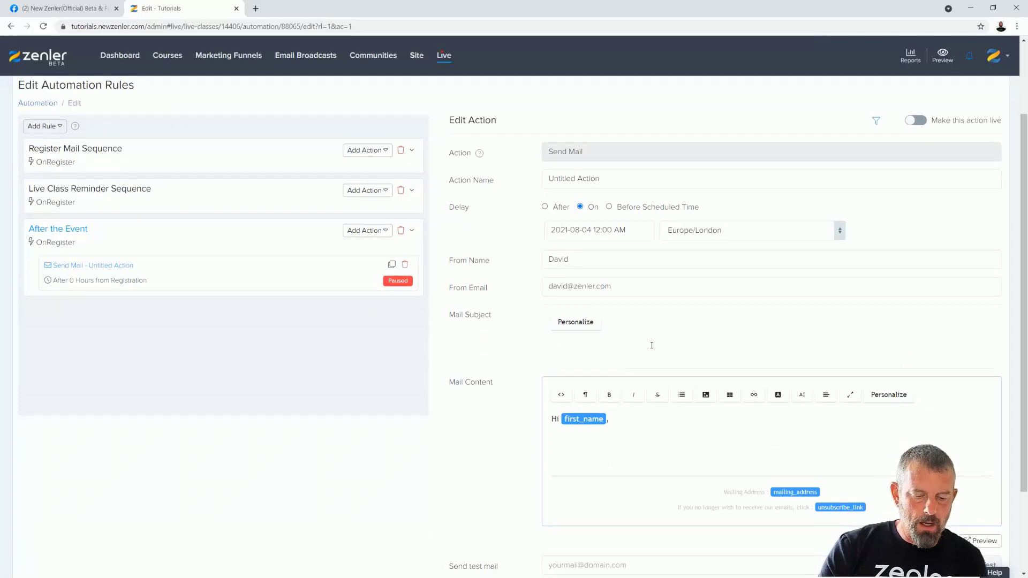
type("By th")
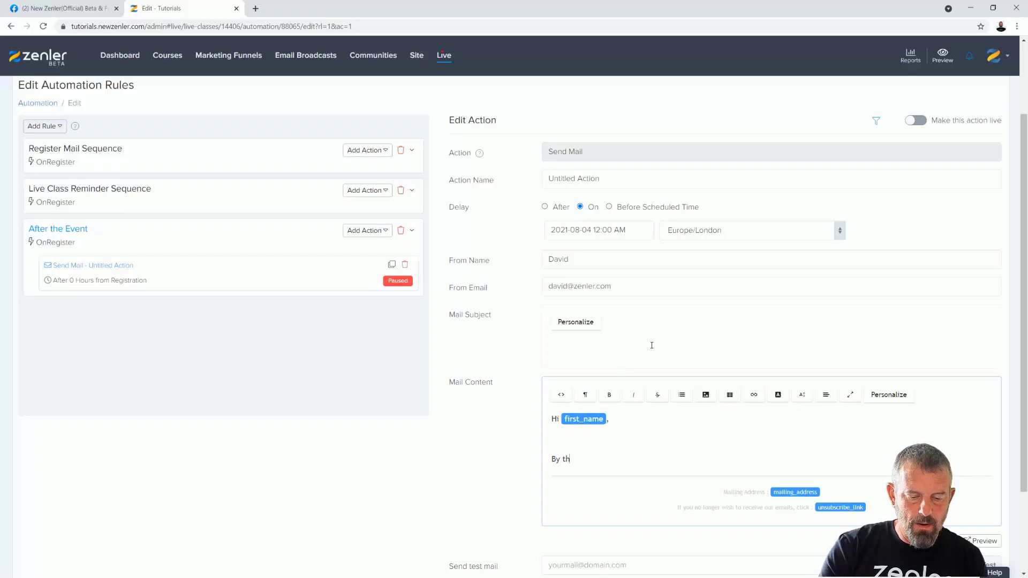
type("e way here ")
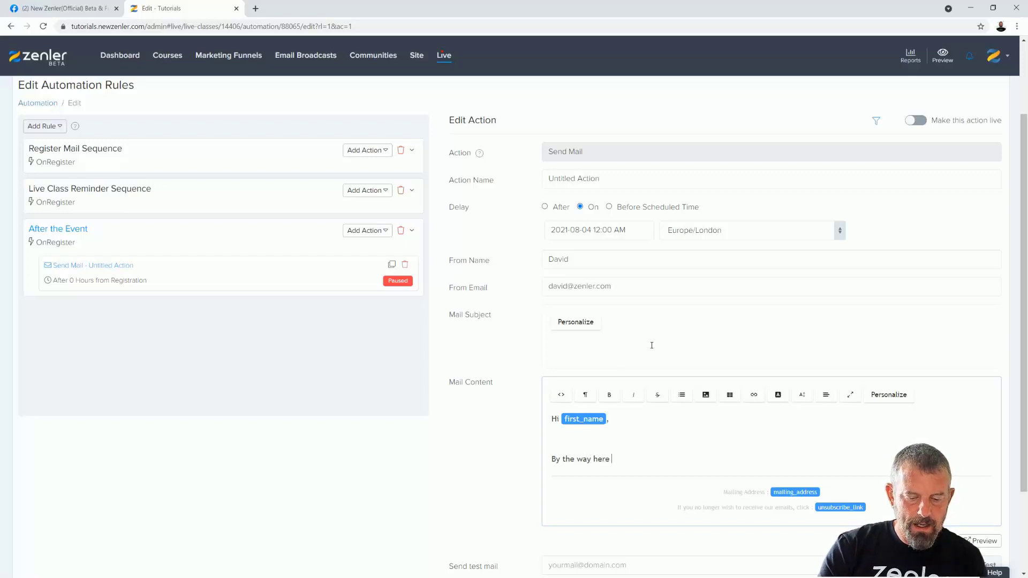
type("is a link to")
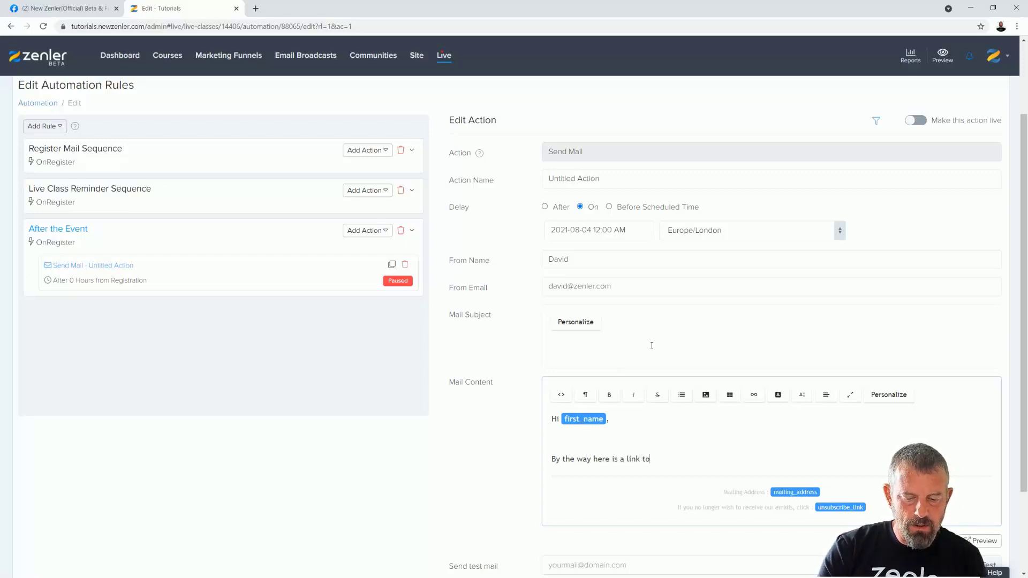
type(" the replay")
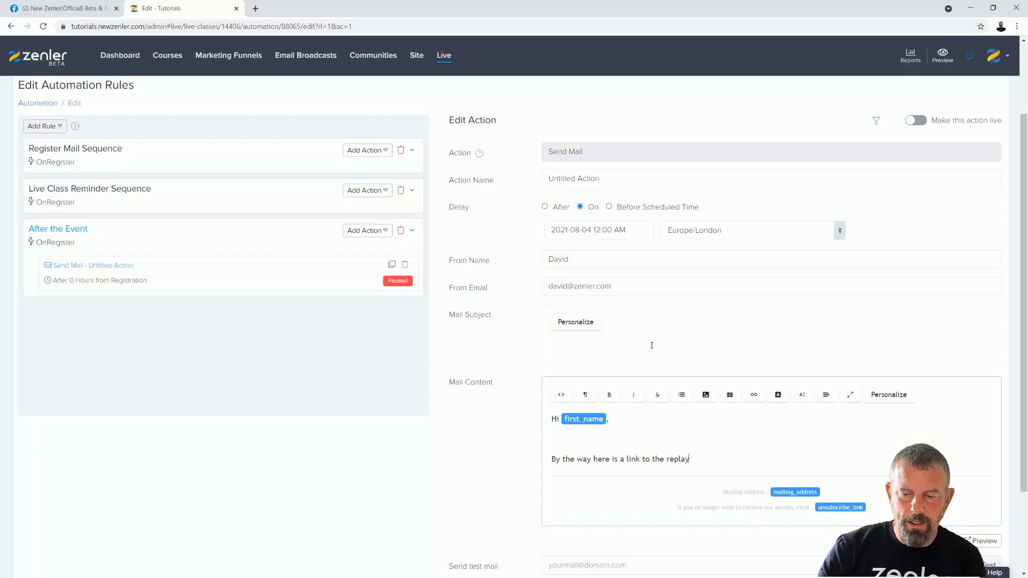
left_click(609, 344)
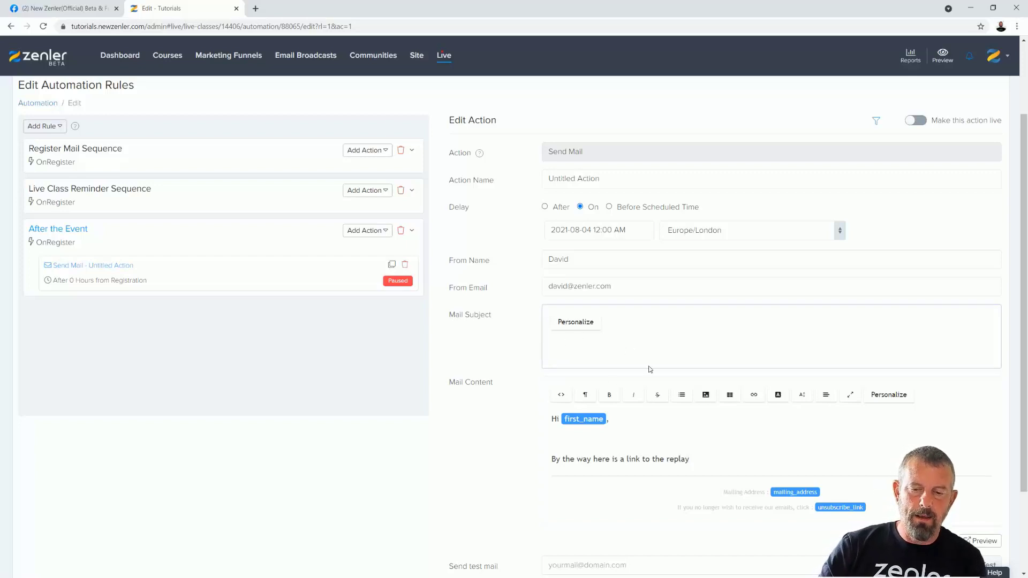
type("R")
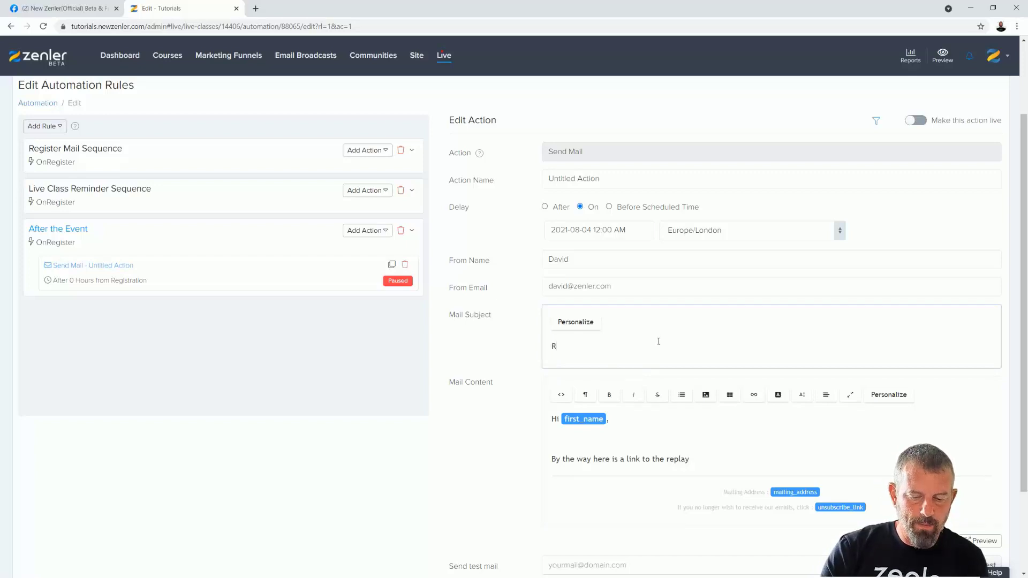
type("eplay for ")
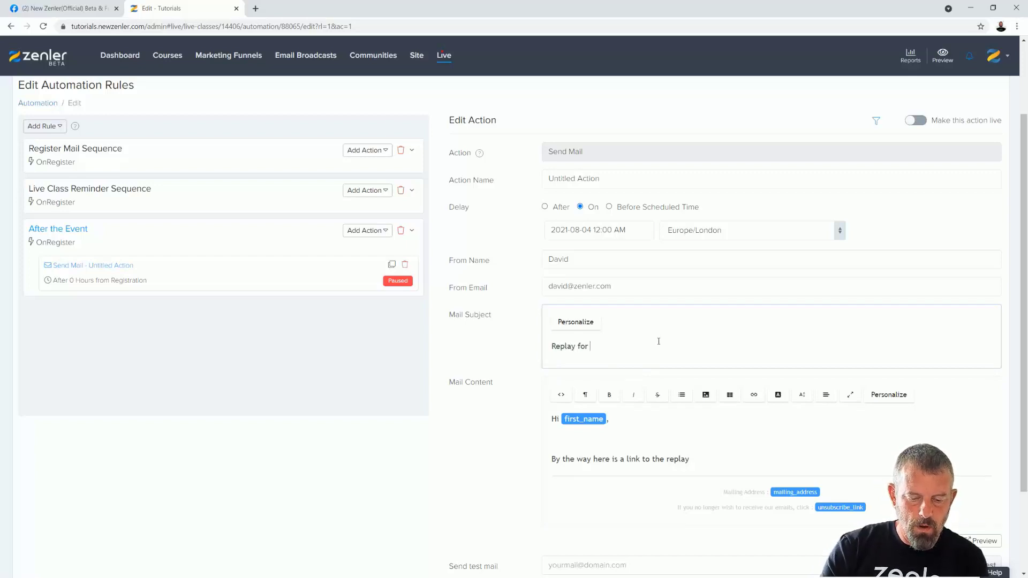
type("Live")
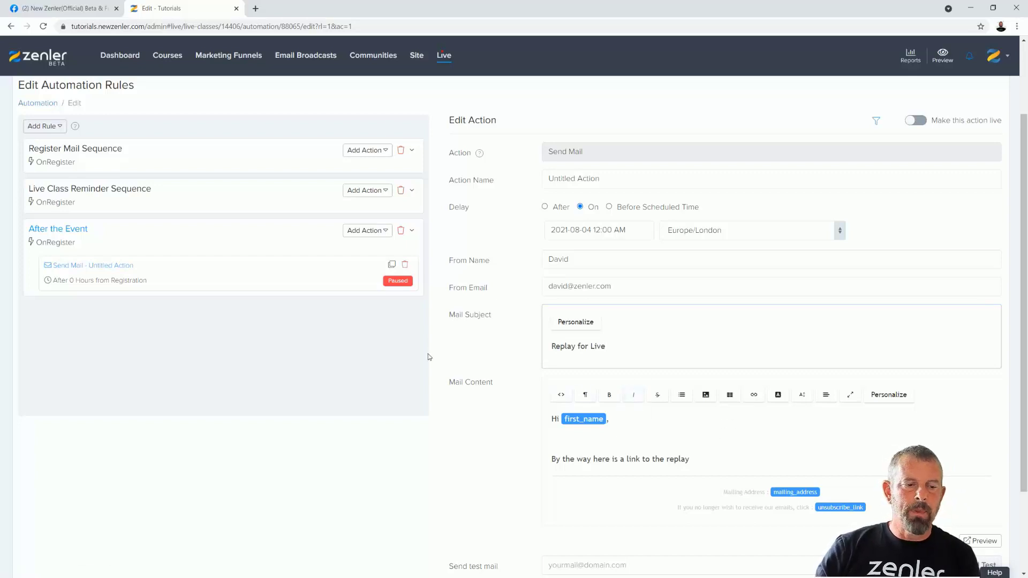
- Reschedule the mail for 4 August 2021 at 12:00 PM
left_click(549, 229)
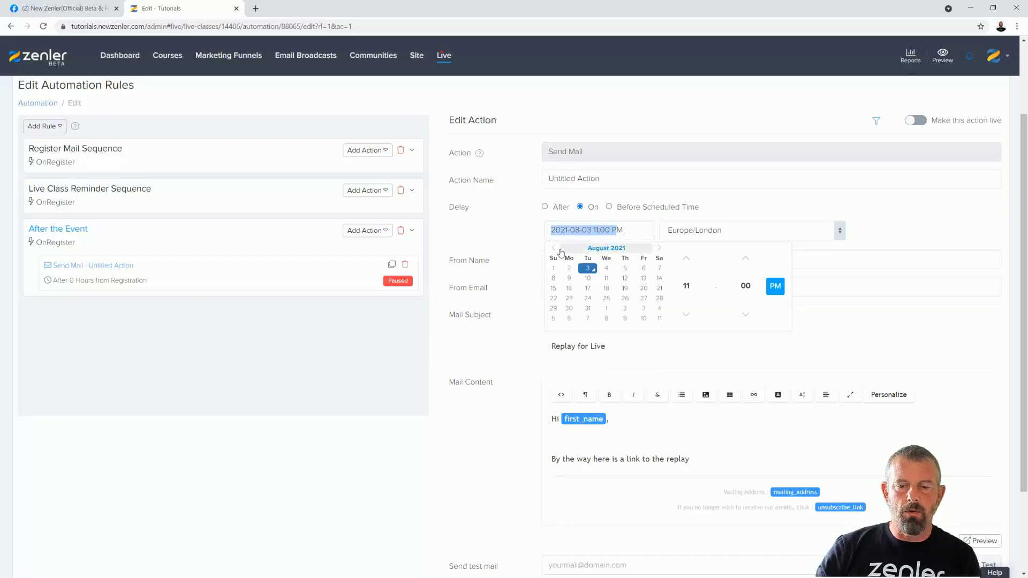
left_click(607, 268)
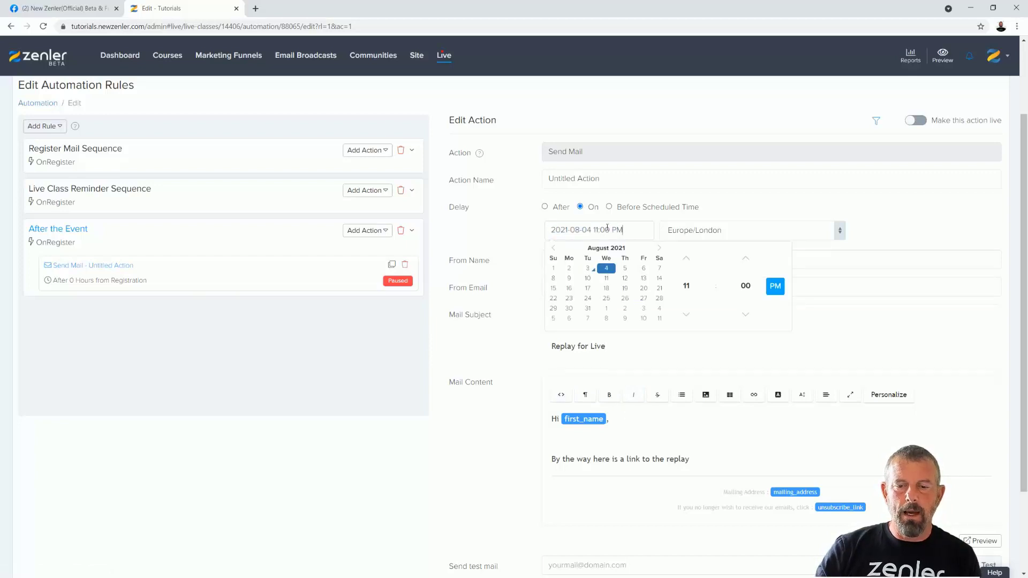
left_click(686, 285)
left_click(685, 260)
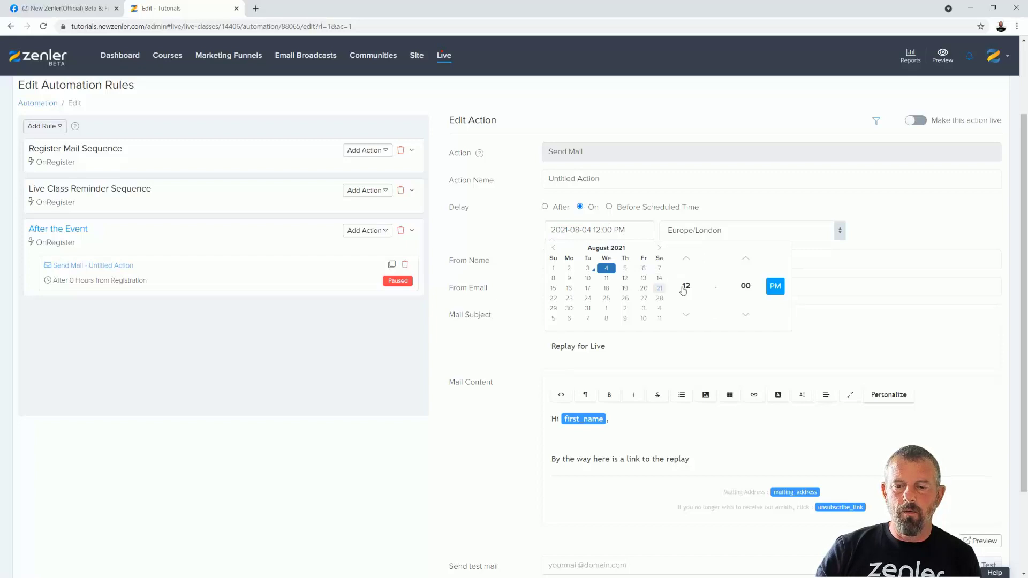
left_click(901, 235)
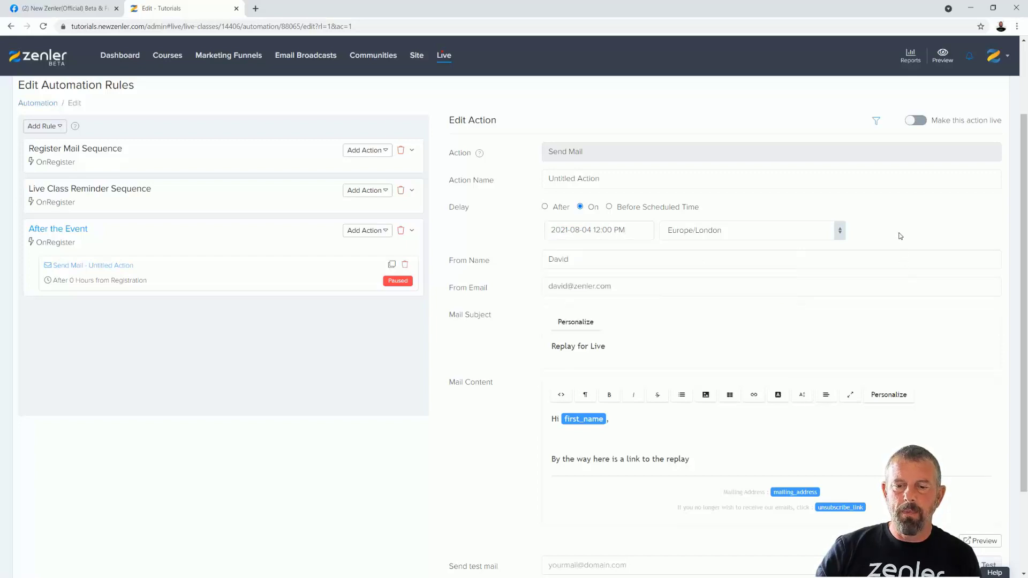
- Name the action 'replay sent later after event'
left_click_drag(608, 180, 535, 182)
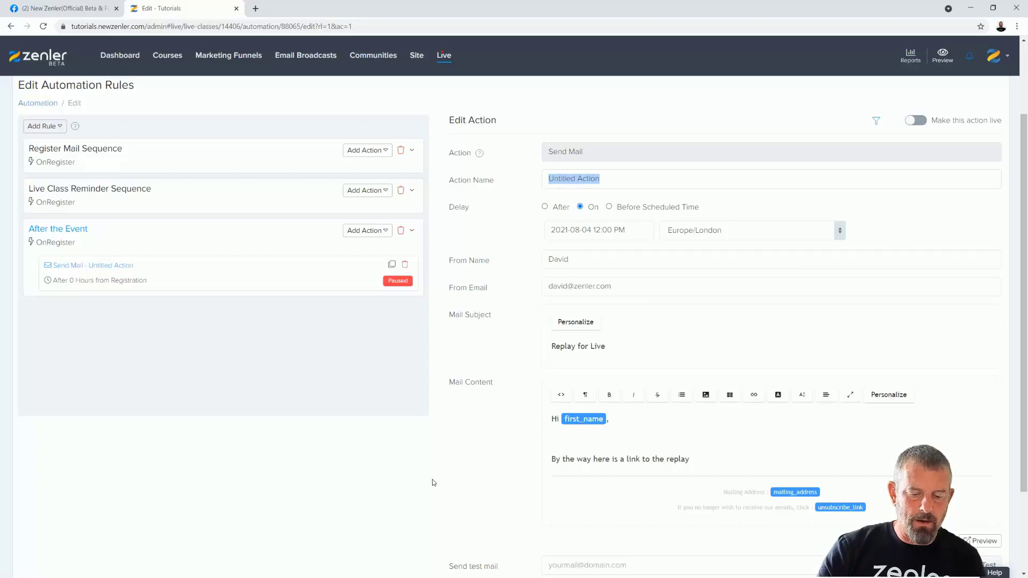
type("re")
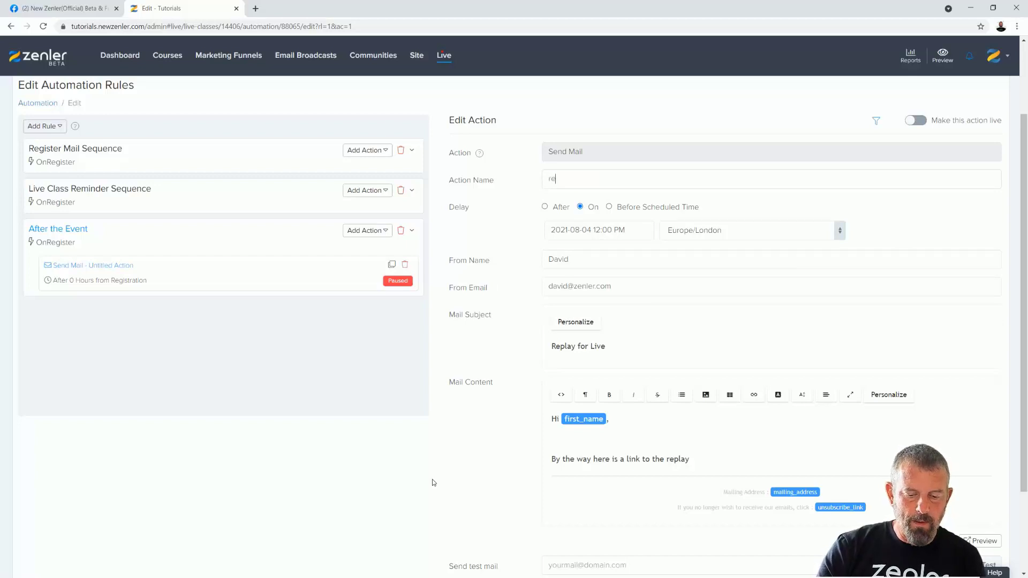
type("play sent later afte event")
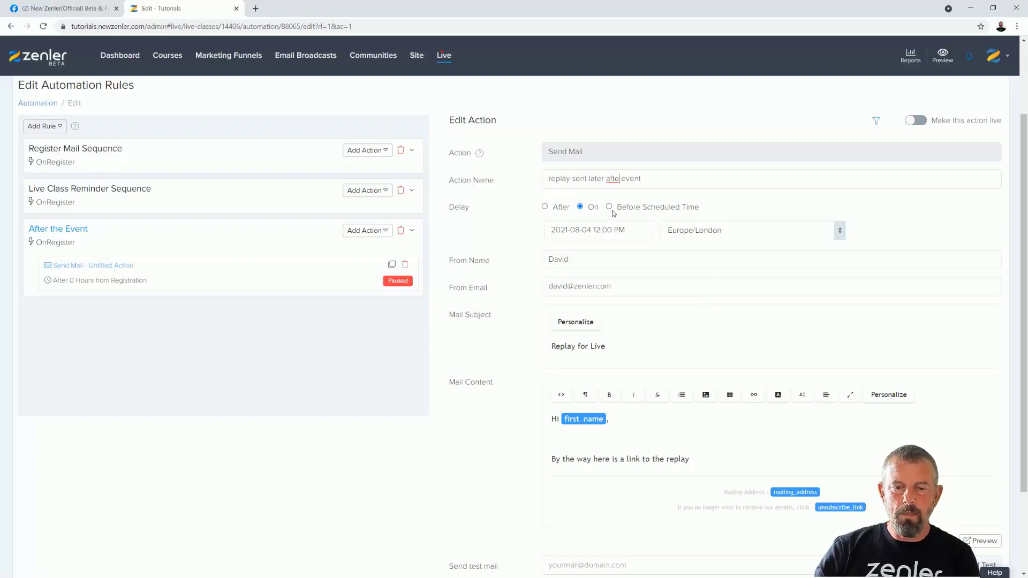
type("r")
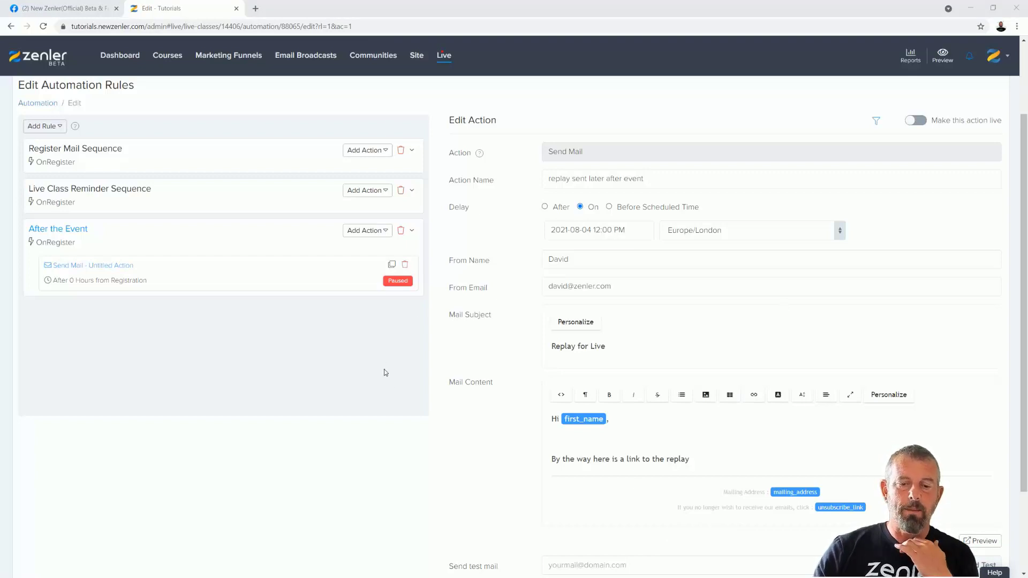
- Save the replay email action and make it live for 04 Aug 2021 12:00 pm Europe/London, answering the apply-to-existing-users prompt
scroll(699, 428, "down", 2)
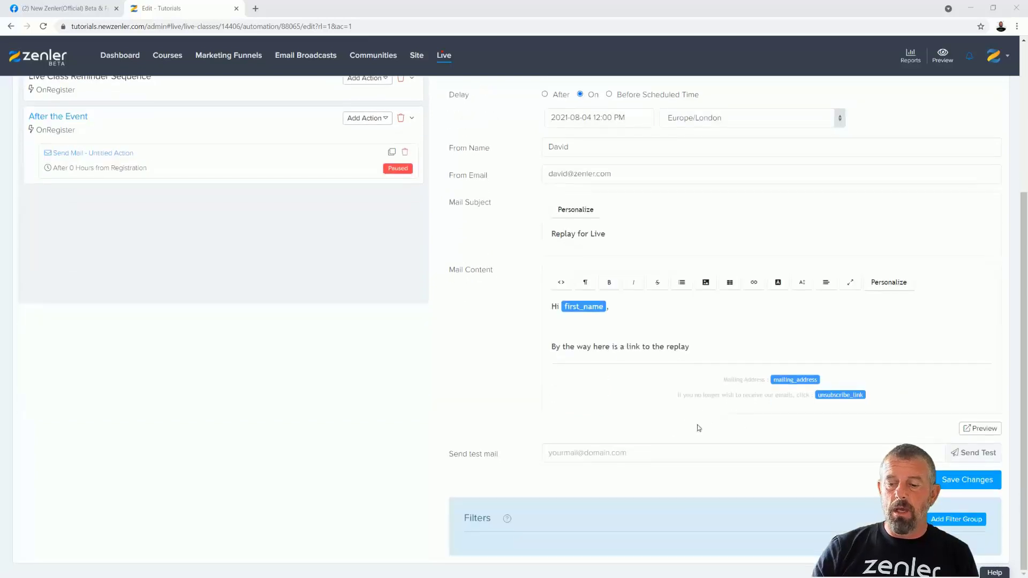
left_click(956, 482)
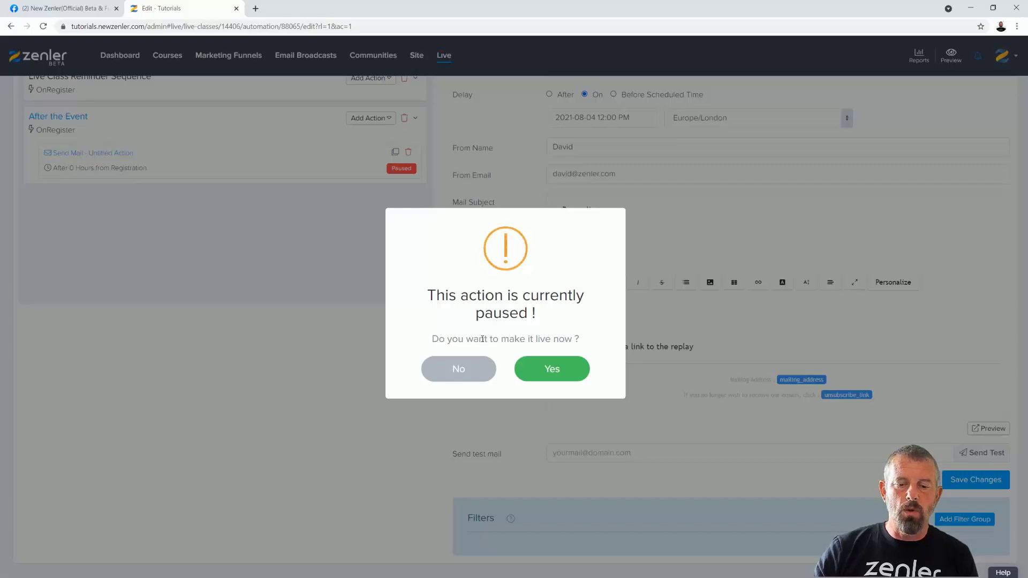
left_click(549, 370)
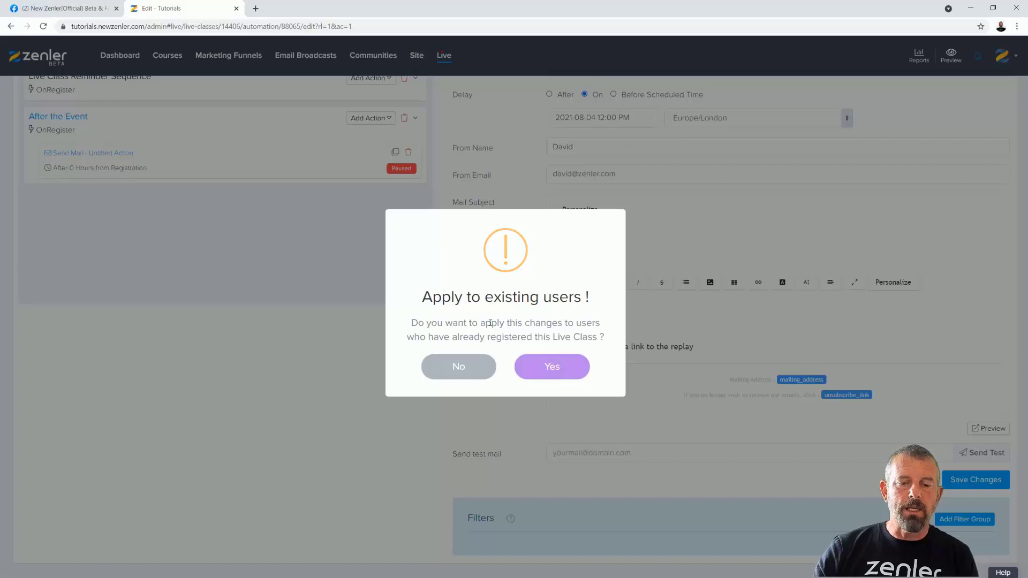
left_click_drag(424, 300, 594, 299)
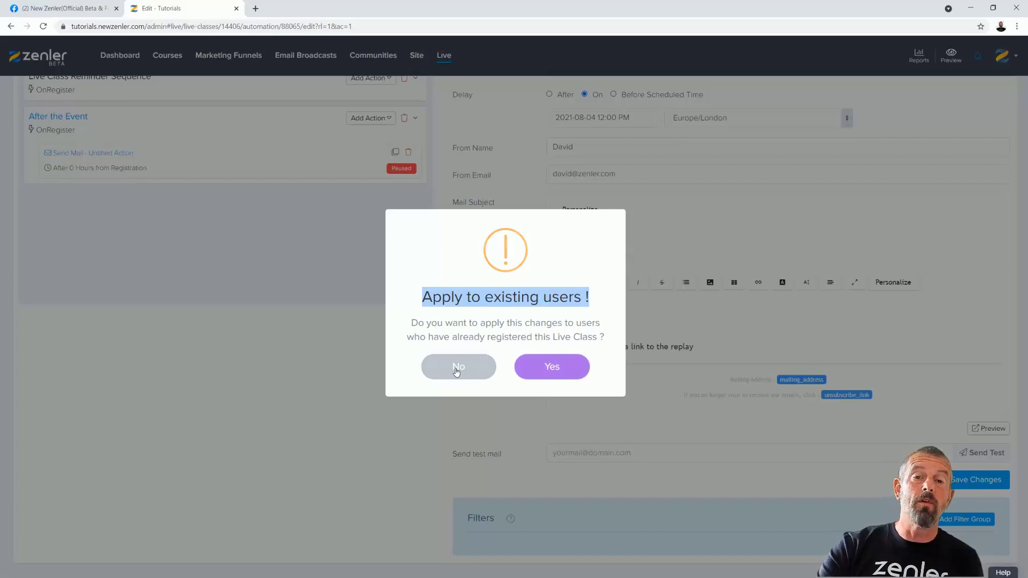
left_click(548, 369)
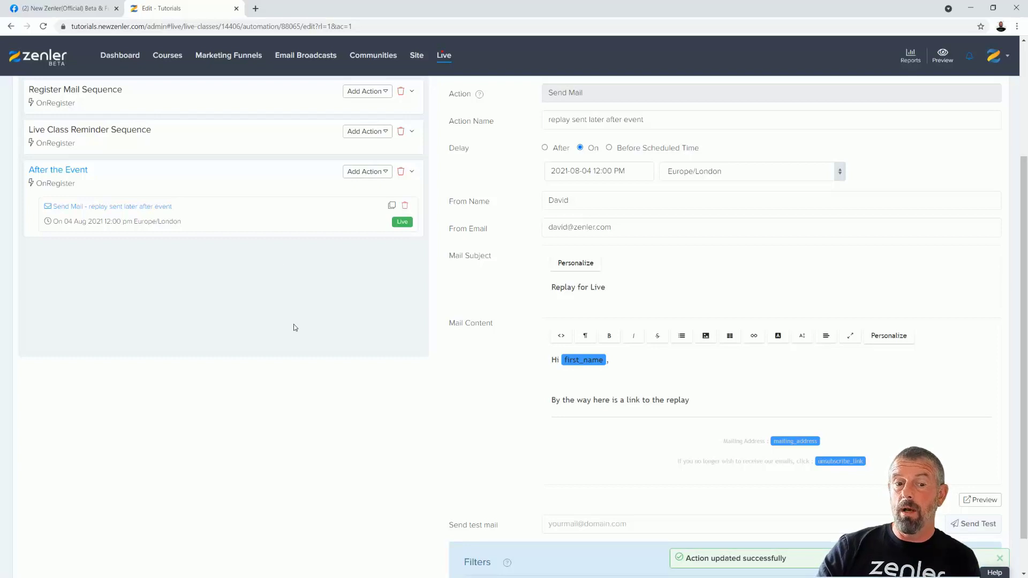
scroll(267, 283, "up", 3)
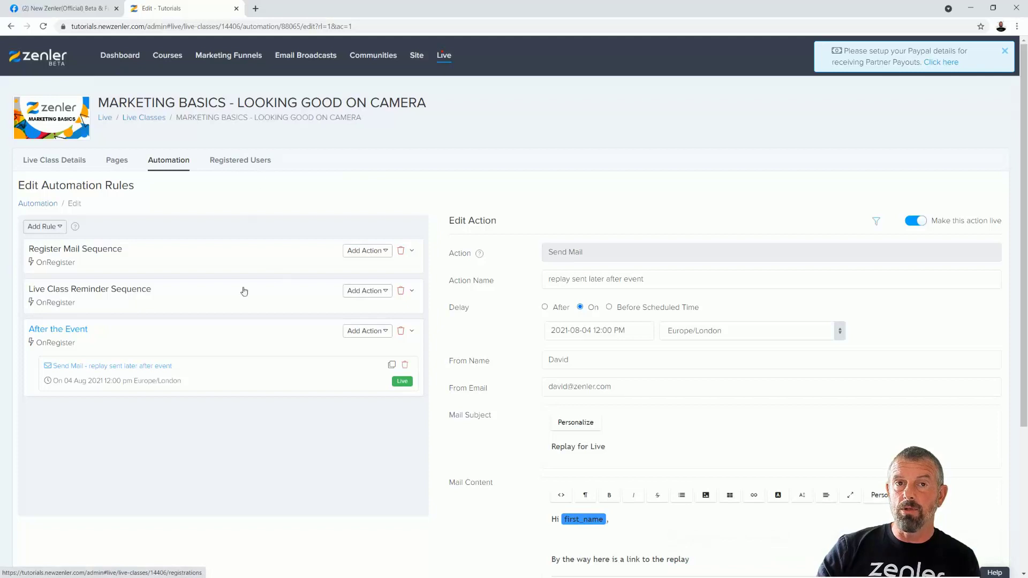
scroll(314, 439, "down", 2)
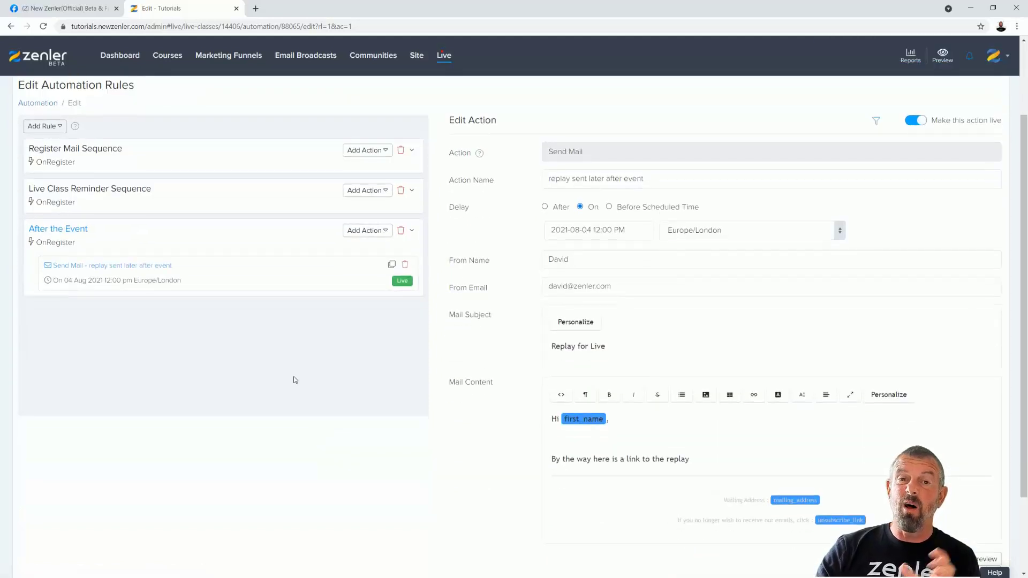
- Delete the After the Event rule, then open the Live Class Reminder Sequence rule
left_click(401, 231)
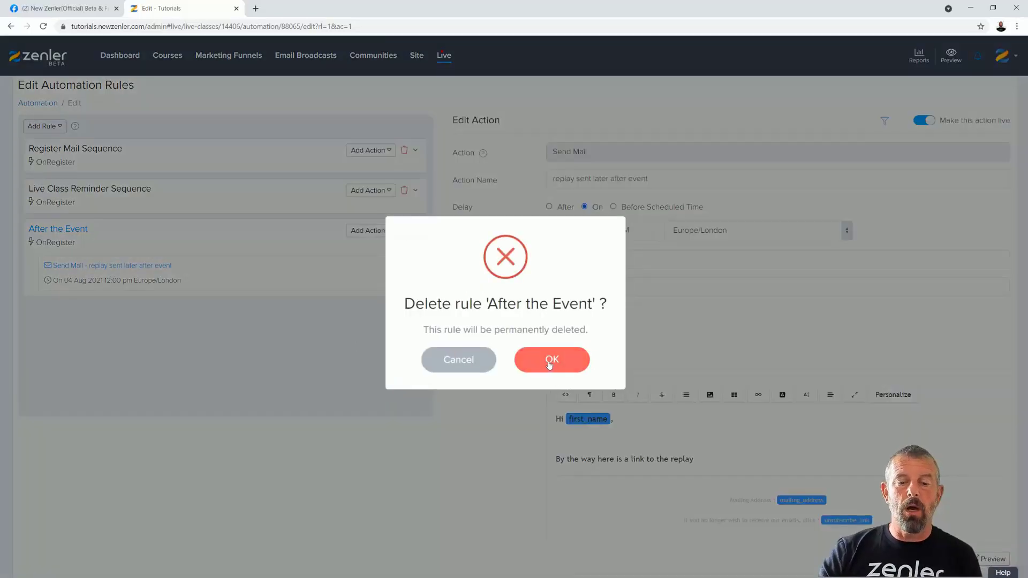
left_click(549, 363)
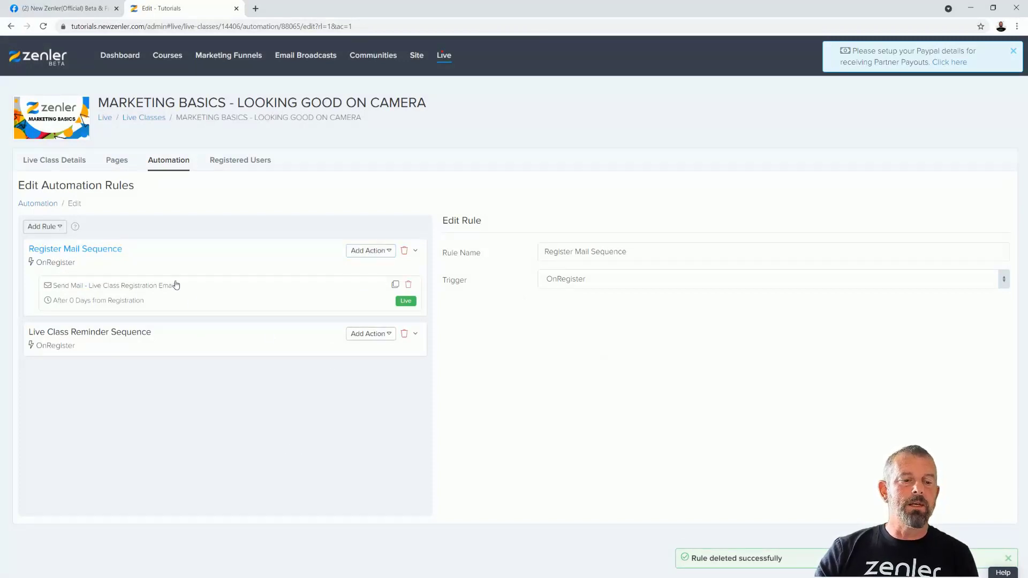
left_click(415, 336)
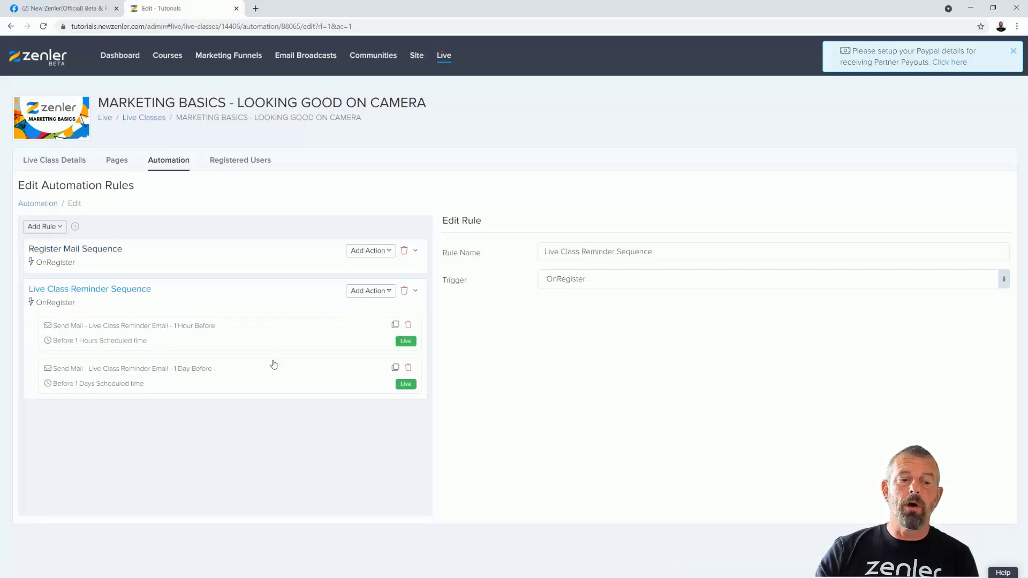
- Add a Send Mail action named 'Replay' to the reminder sequence
left_click(390, 293)
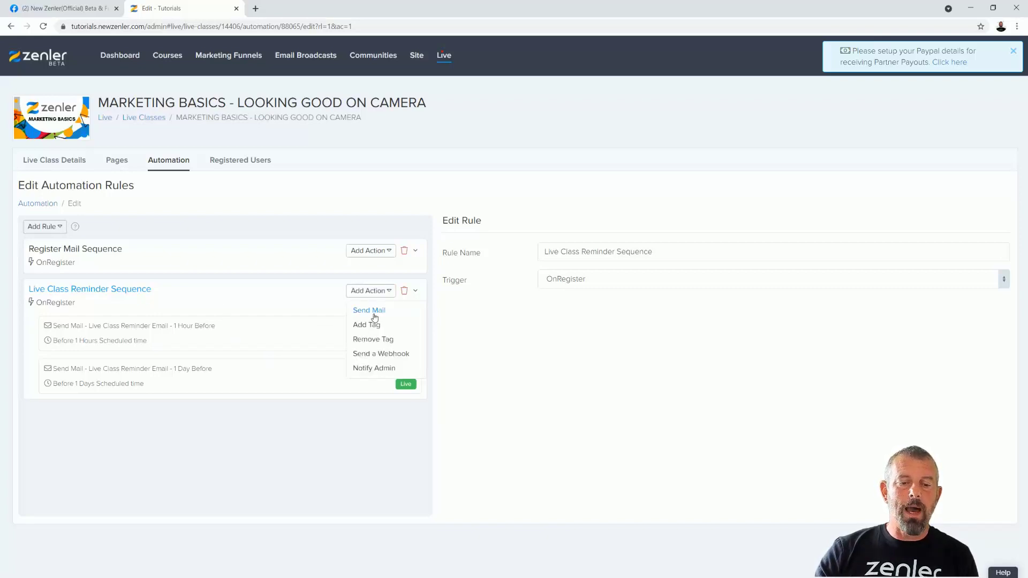
left_click(366, 312)
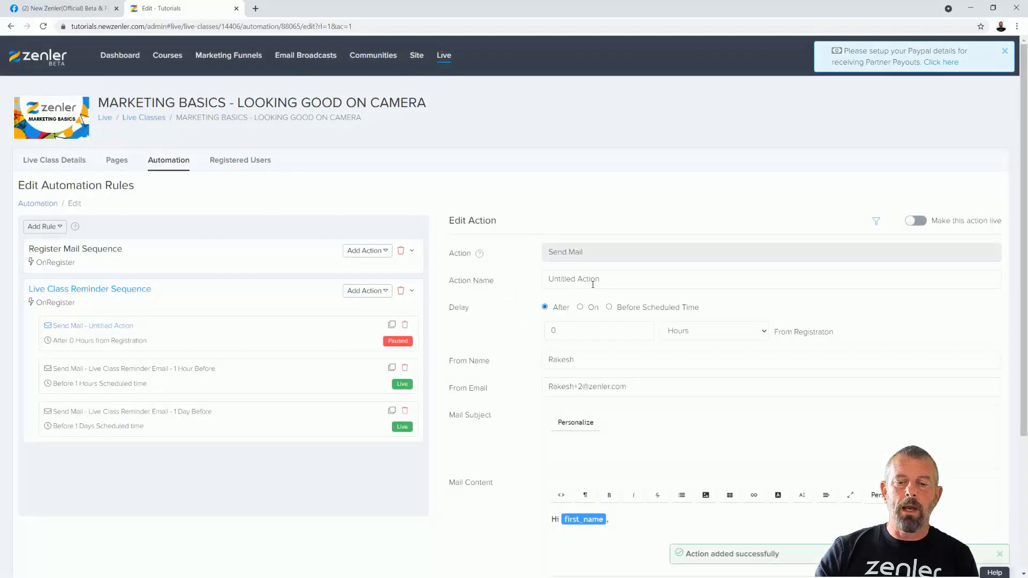
type("Replay")
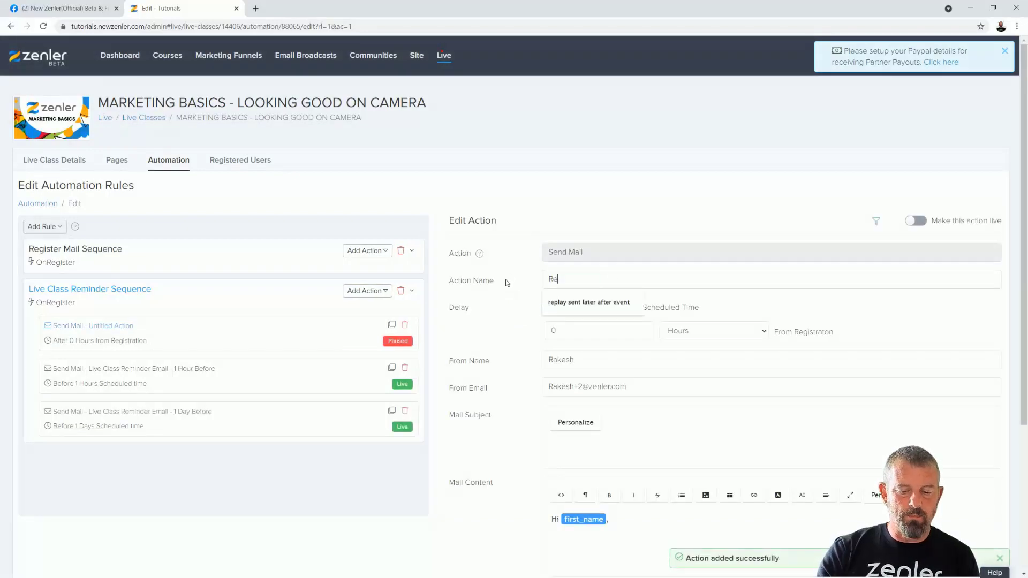
left_click(513, 308)
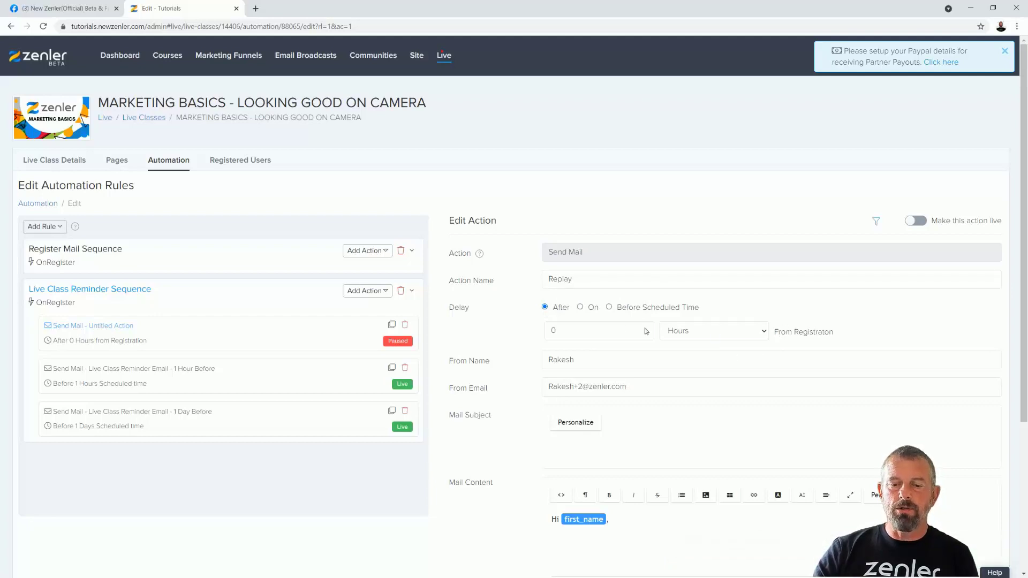
- Set the Replay action's delay to 1 day after registration
left_click(581, 309)
left_click(609, 308)
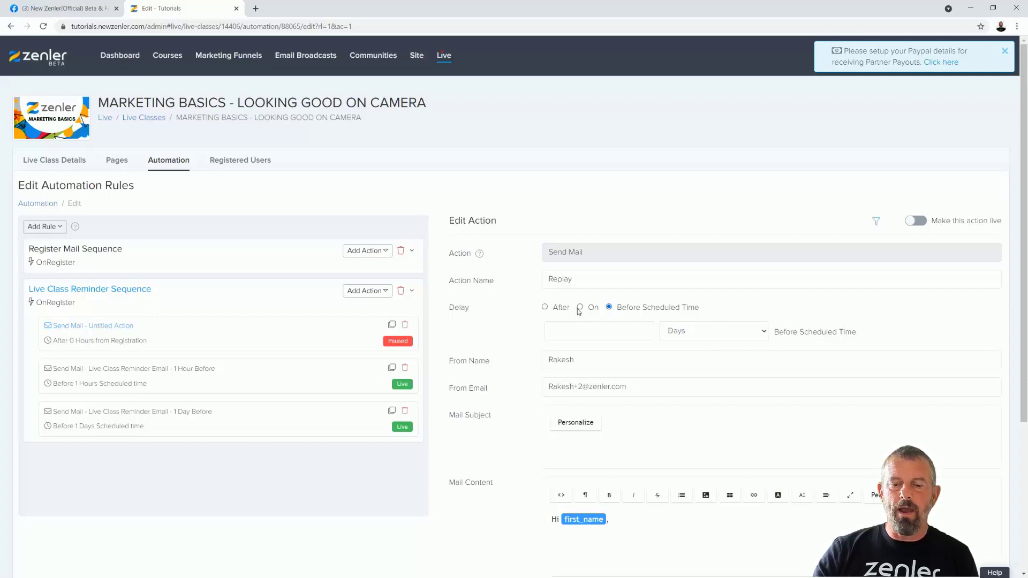
left_click(545, 307)
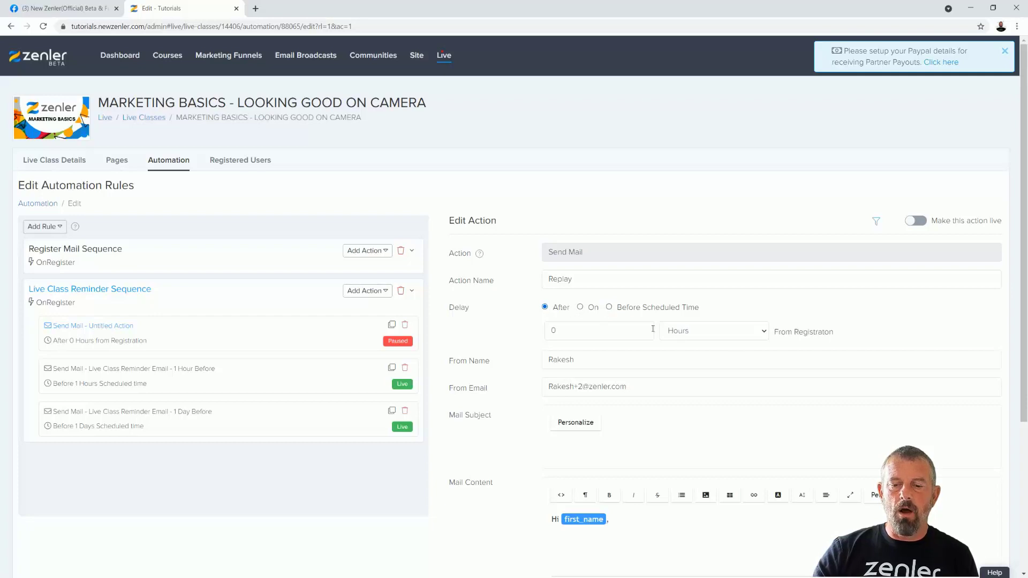
left_click(760, 335)
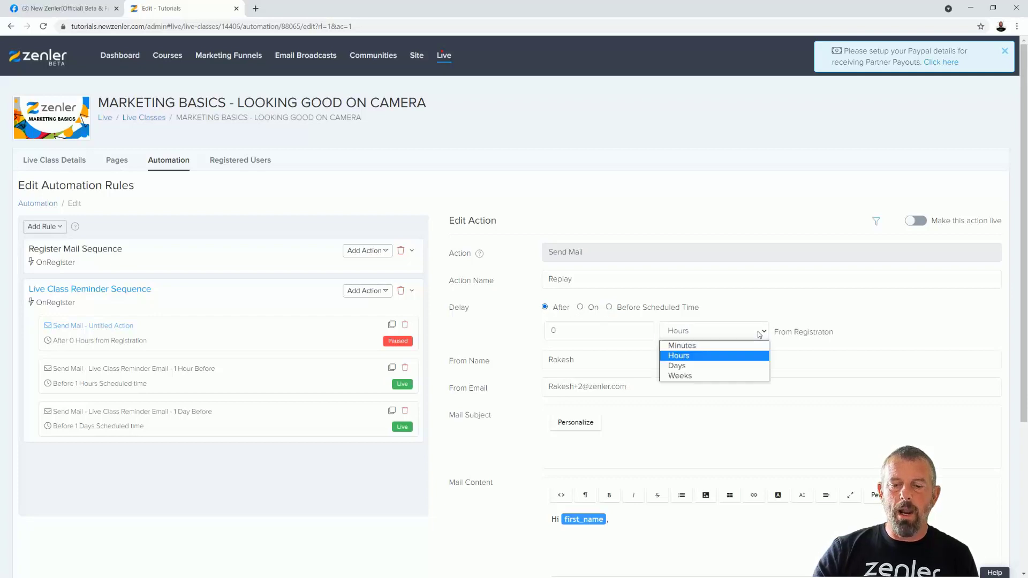
left_click(691, 366)
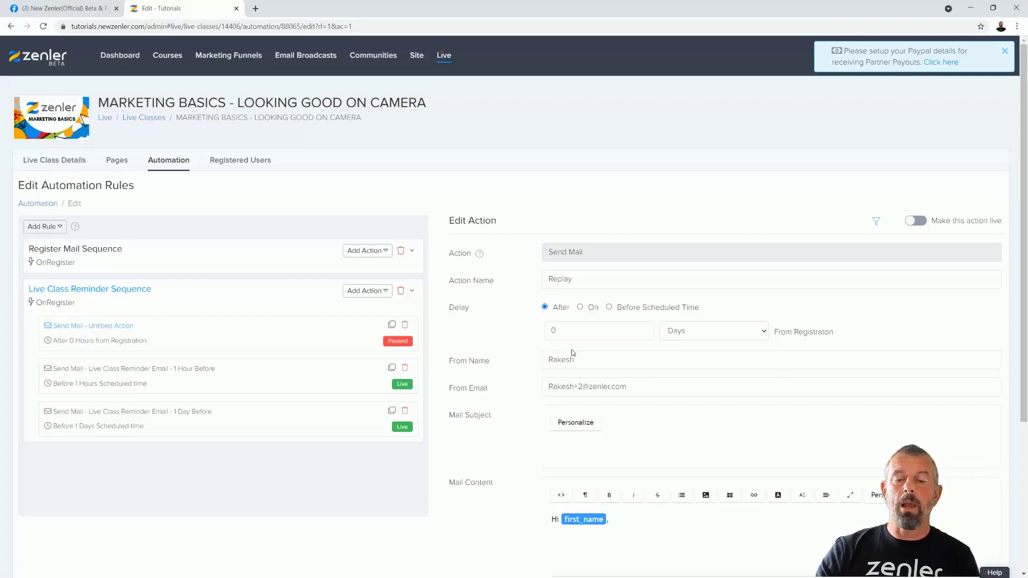
double_click(556, 336)
type("1")
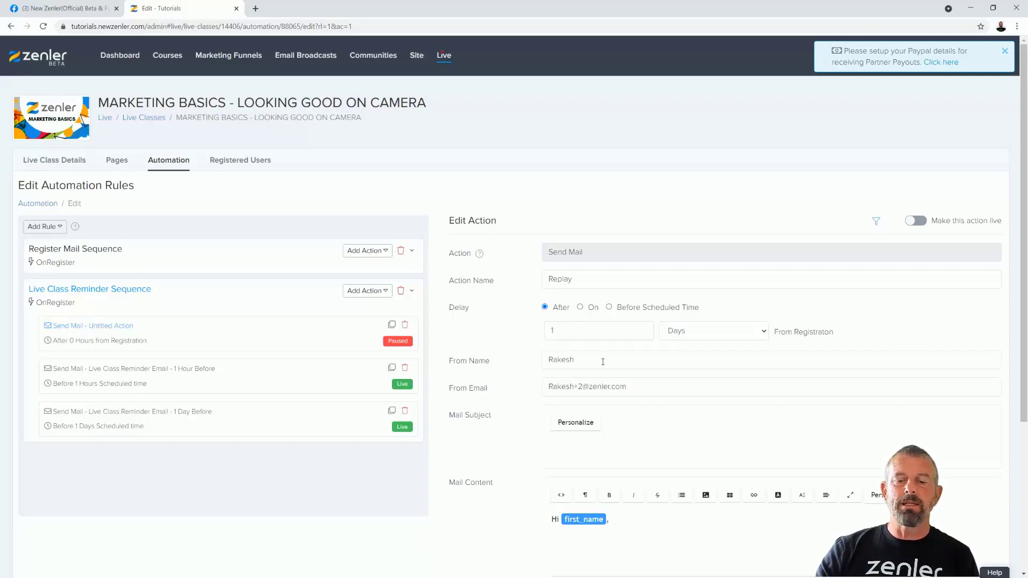
scroll(581, 501, "down", 1)
left_click(706, 494)
- Show the Live Class Pages funnel with its Register, Thank You, Waiting and Replay pages and their statistics
left_click(116, 109)
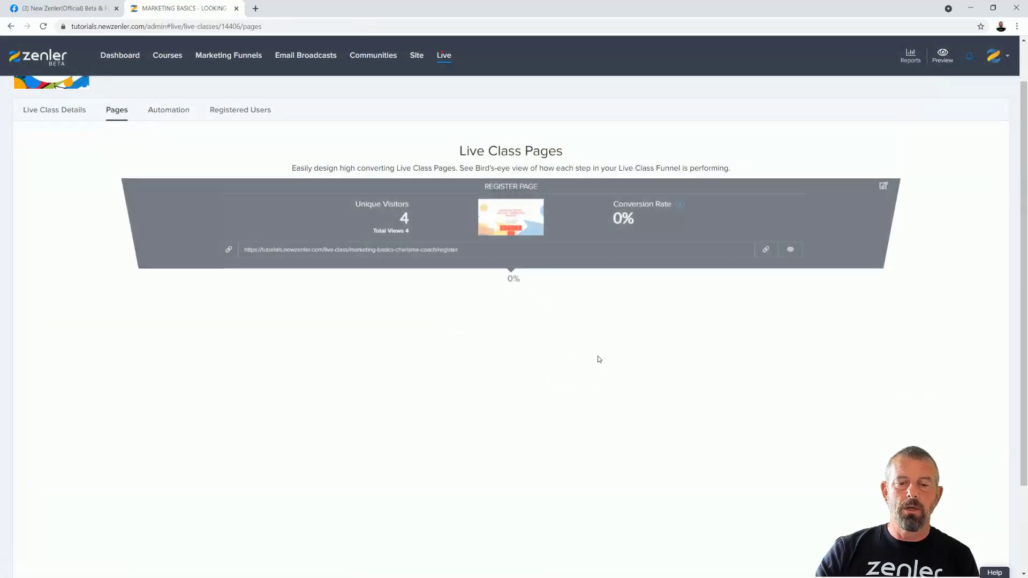
scroll(596, 358, "down", 2)
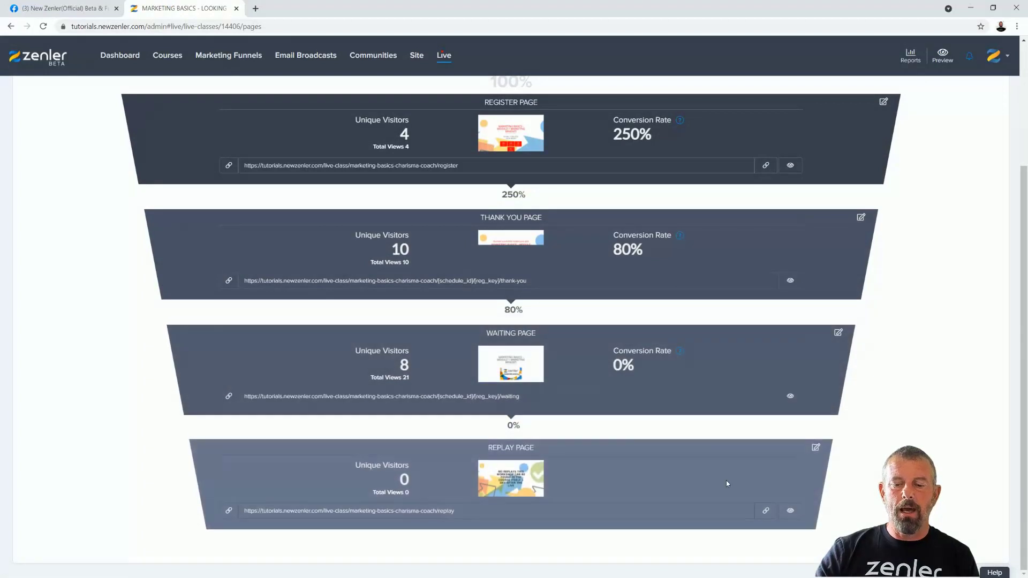
scroll(543, 396, "up", 3)
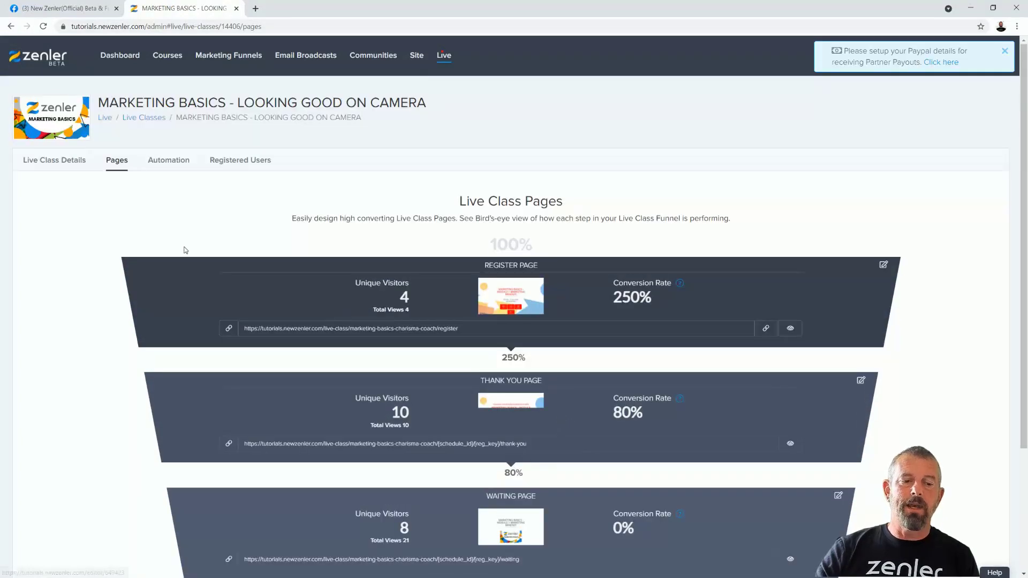